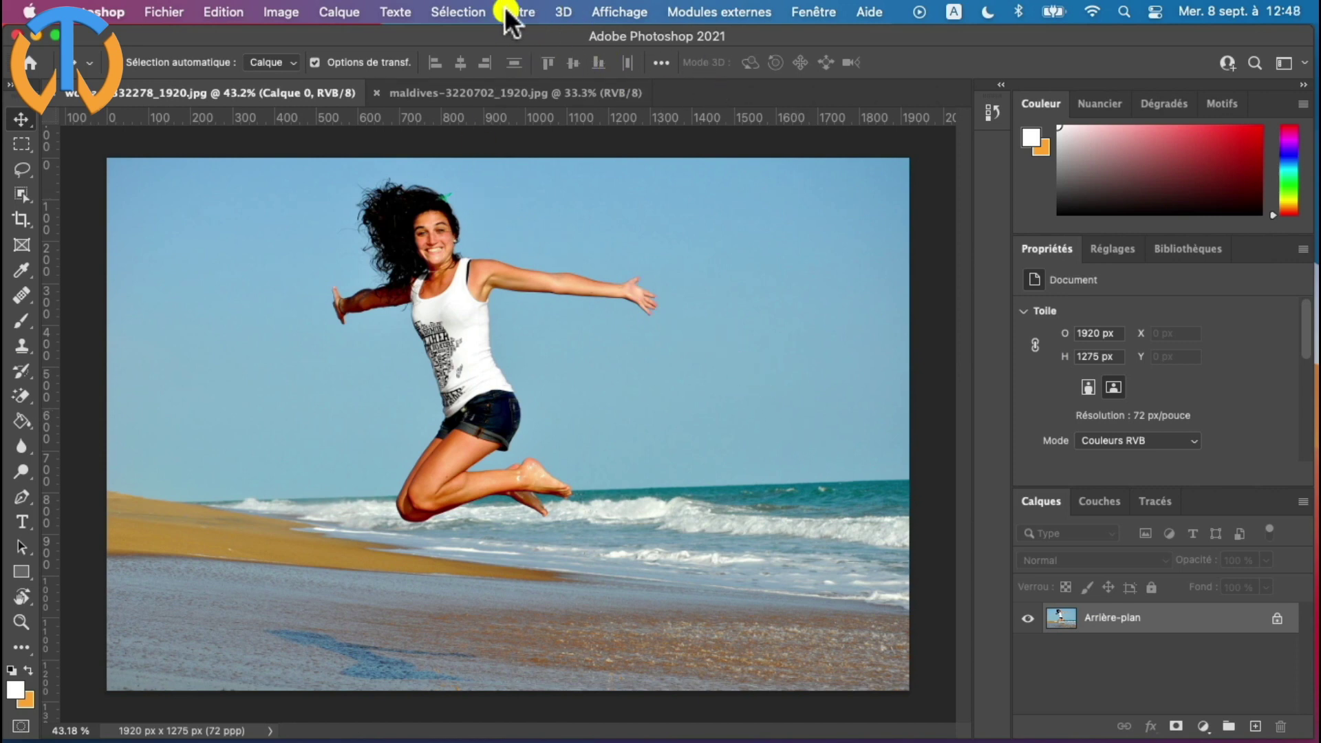
# Step: Open Select and Mask on the woman photo, select the subject automatically and refine the hair
pyautogui.click(465, 12)
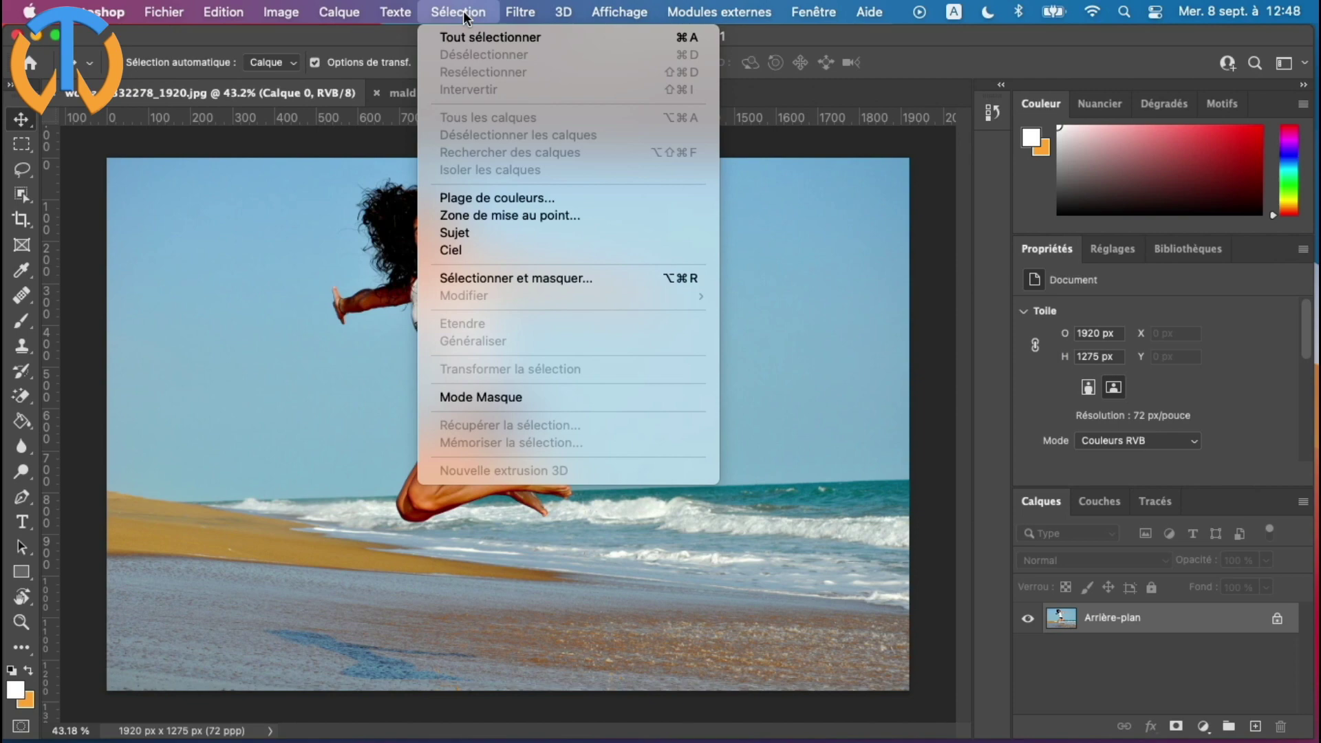
pyautogui.click(534, 278)
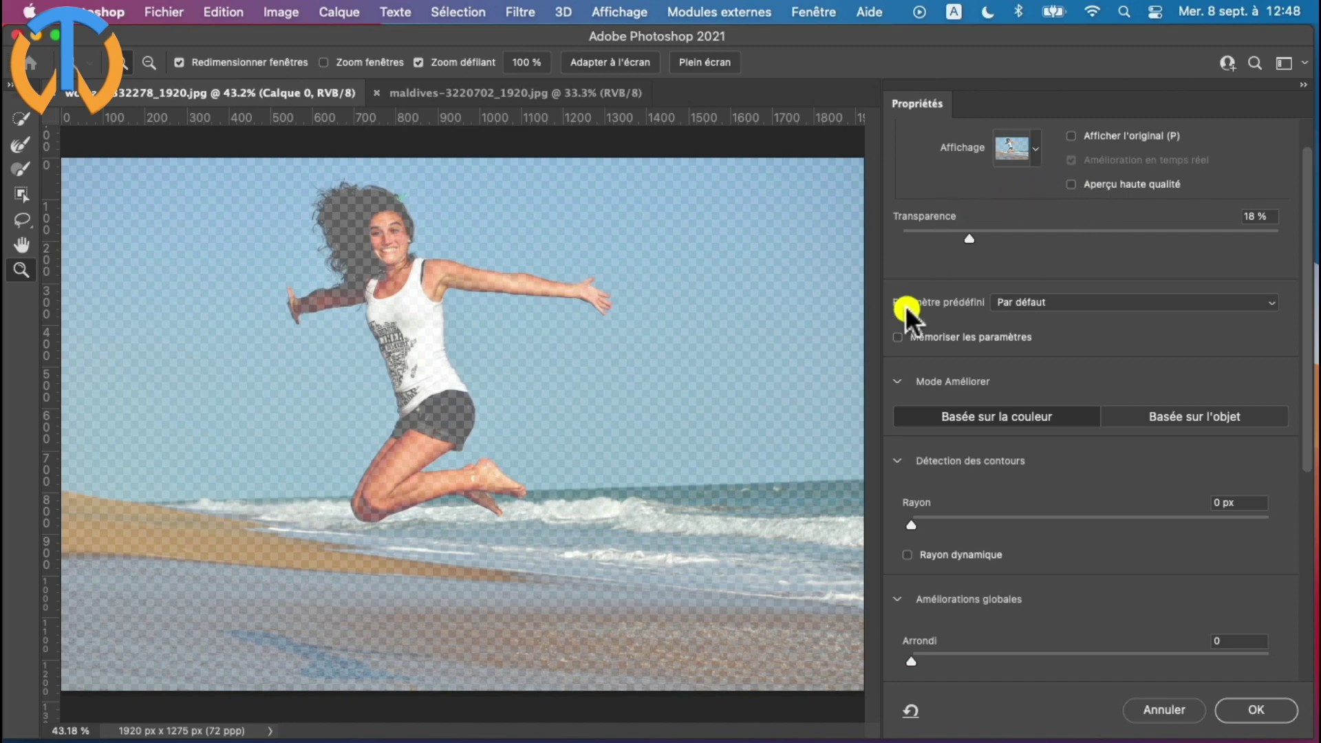
pyautogui.click(26, 197)
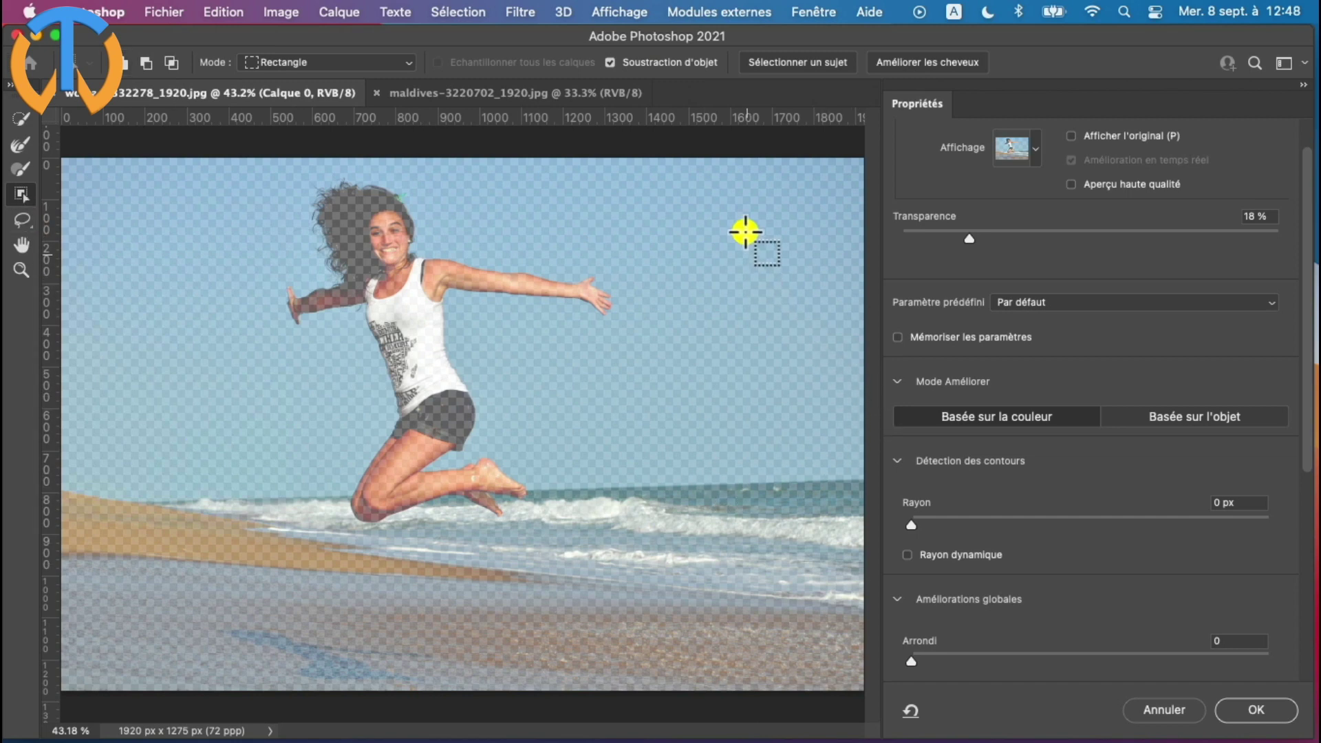
pyautogui.click(809, 62)
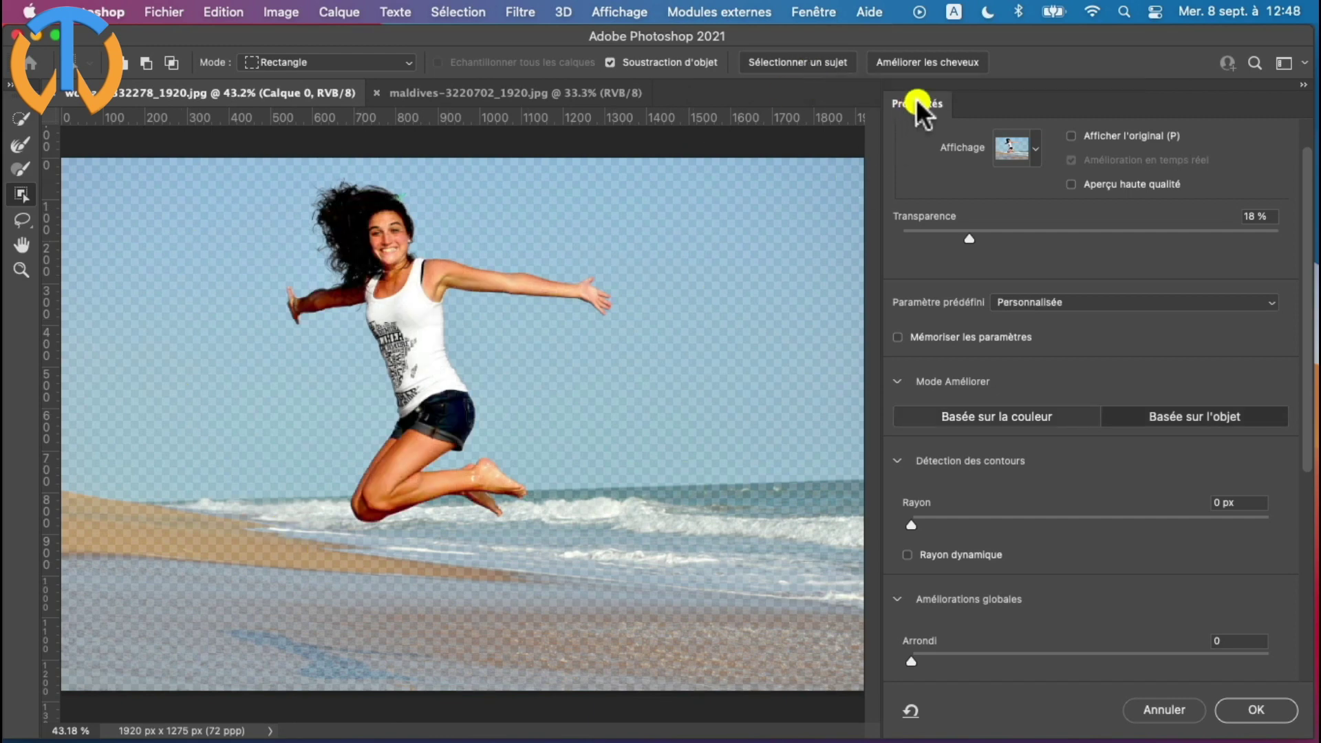
pyautogui.click(934, 61)
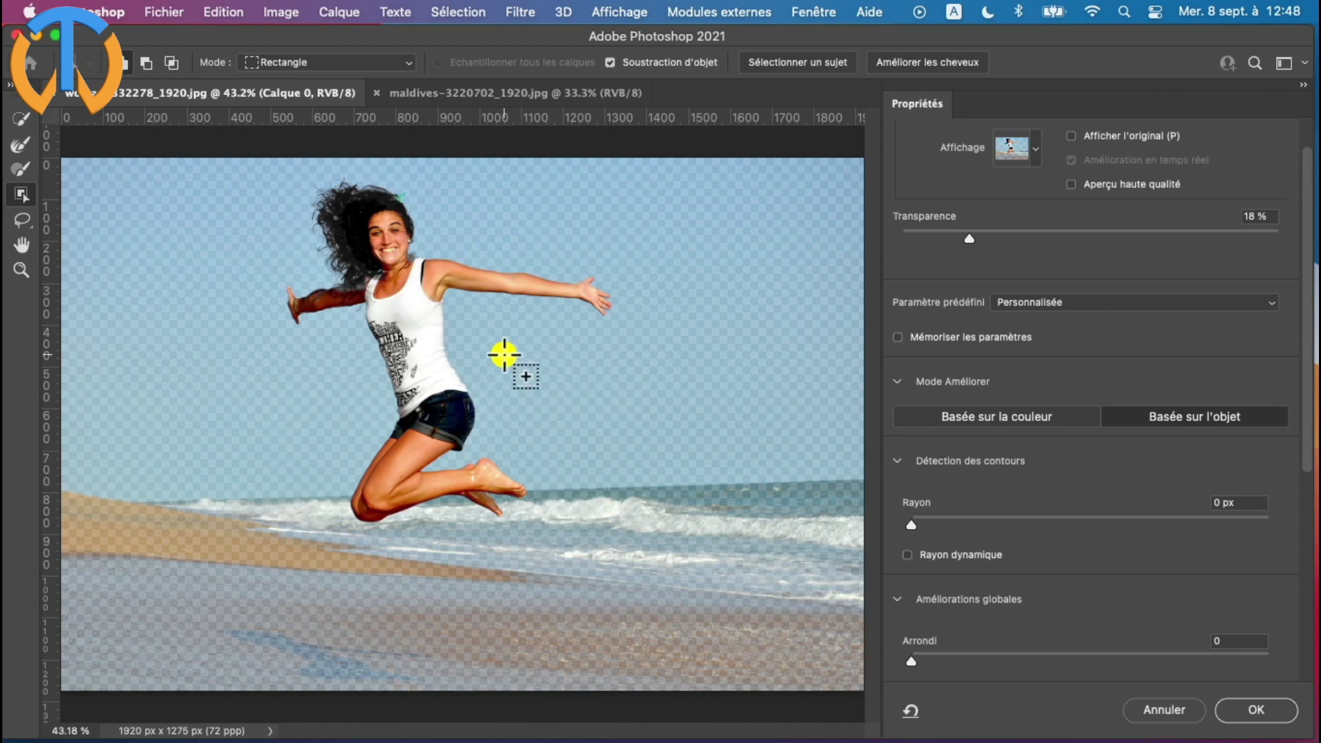
# Step: Set the preview transparency to 19 % and the refine mode to colour-based (Basée sur la couleur)
pyautogui.scroll(3, 1160, 344)
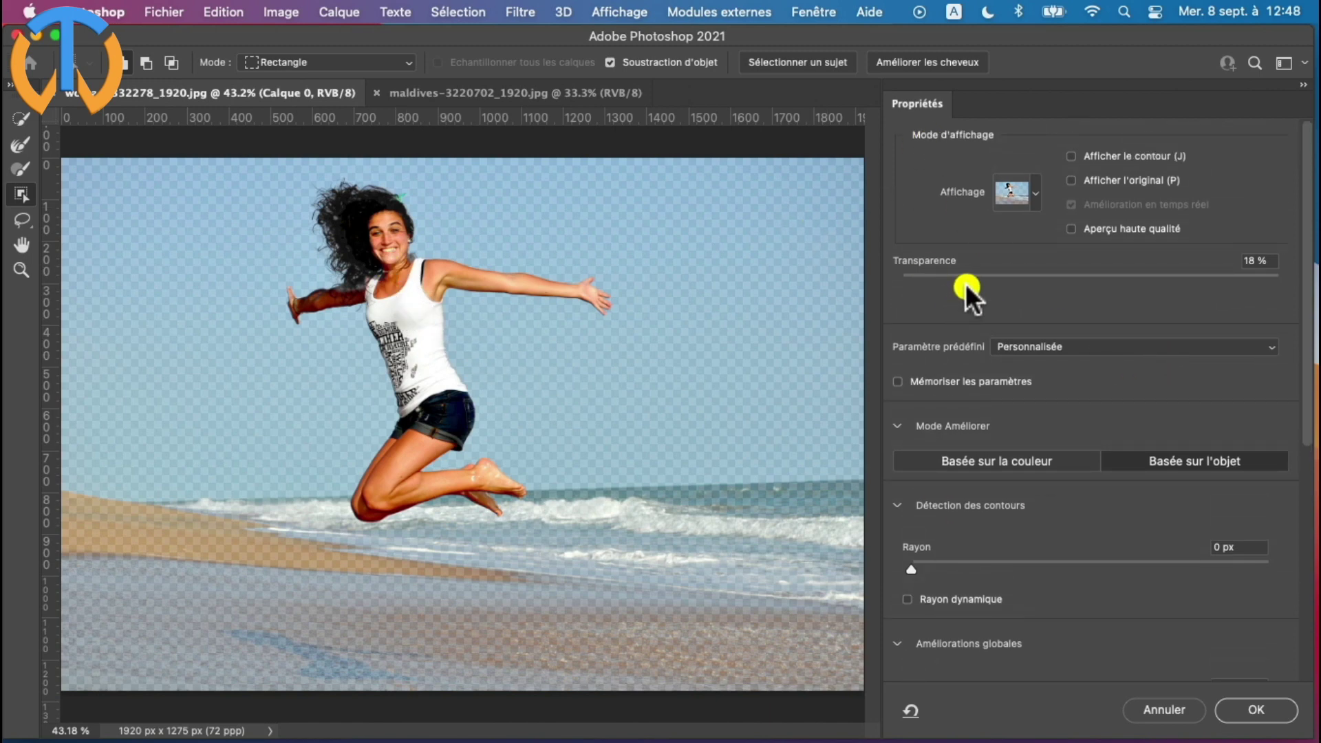
pyautogui.moveTo(964, 283)
pyautogui.mouseDown()
pyautogui.moveTo(1051, 278)
pyautogui.moveTo(972, 277)
pyautogui.mouseUp()
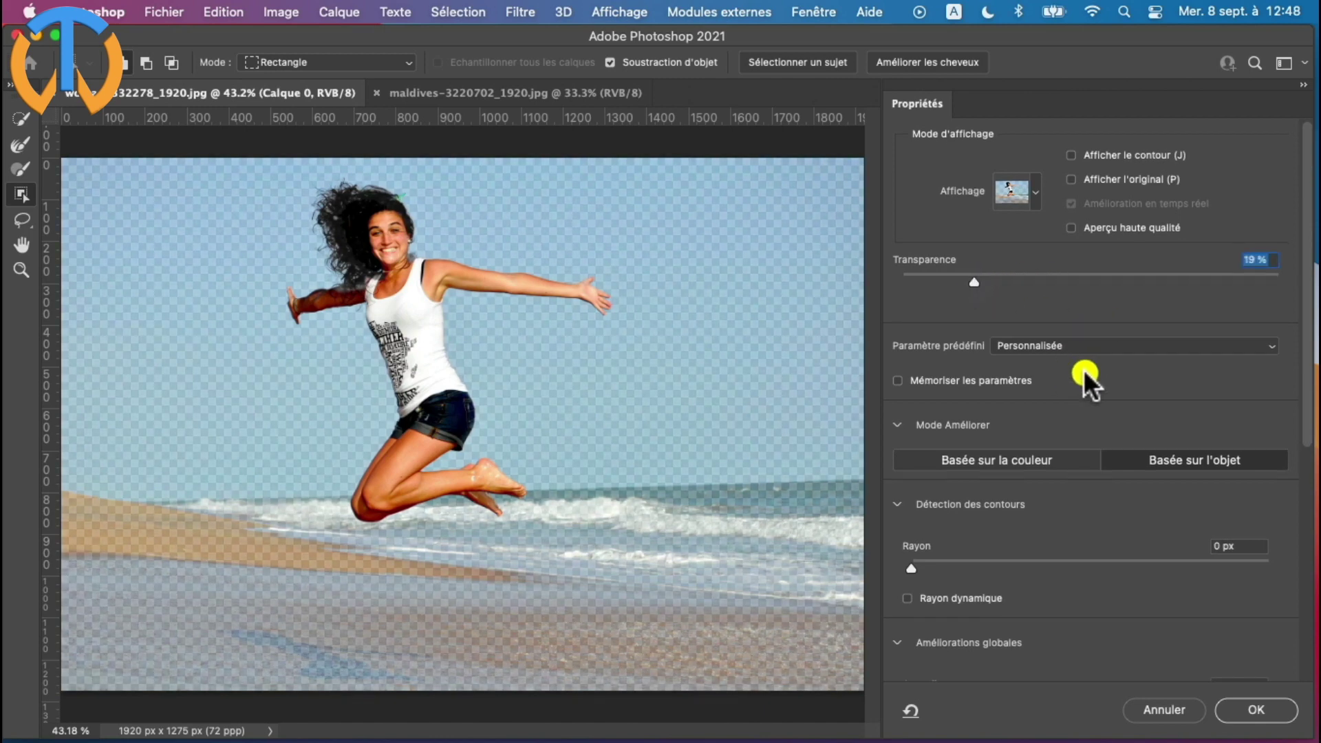
pyautogui.scroll(-2, 1083, 368)
pyautogui.scroll(-2, 1084, 516)
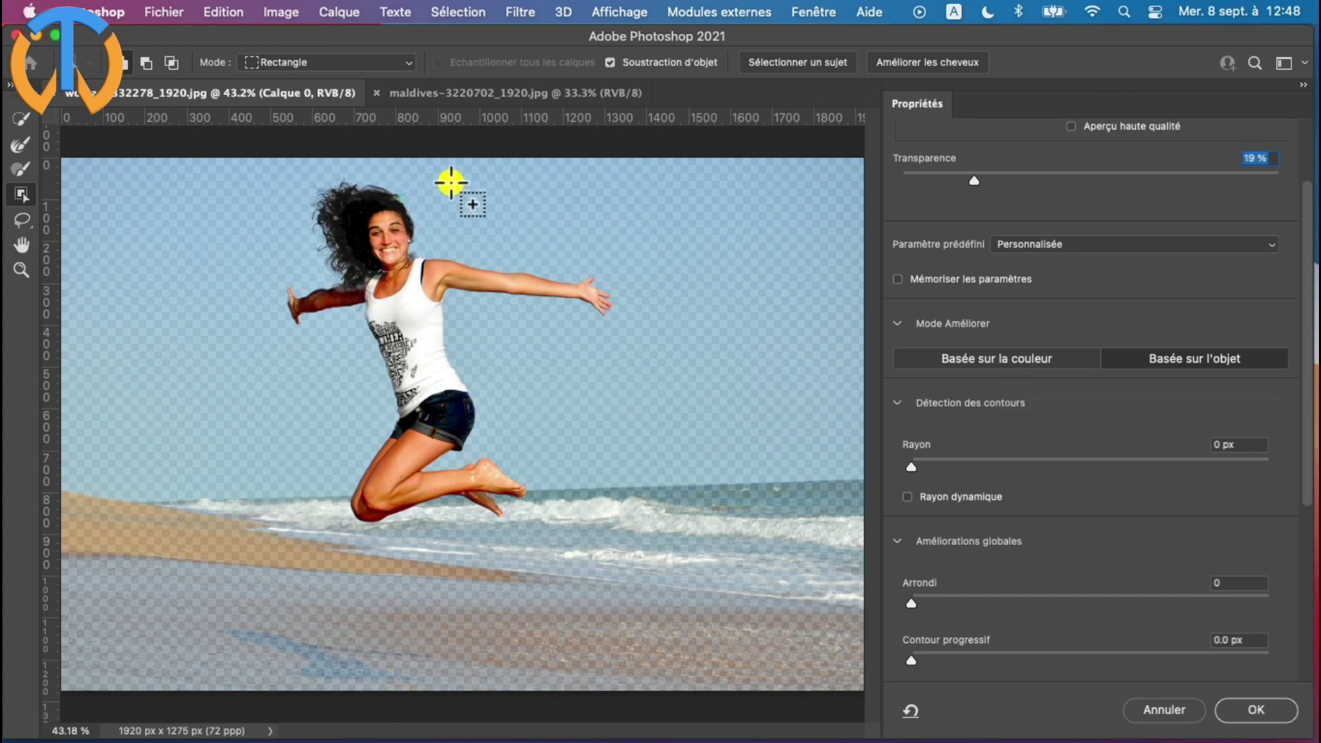
pyautogui.click(975, 356)
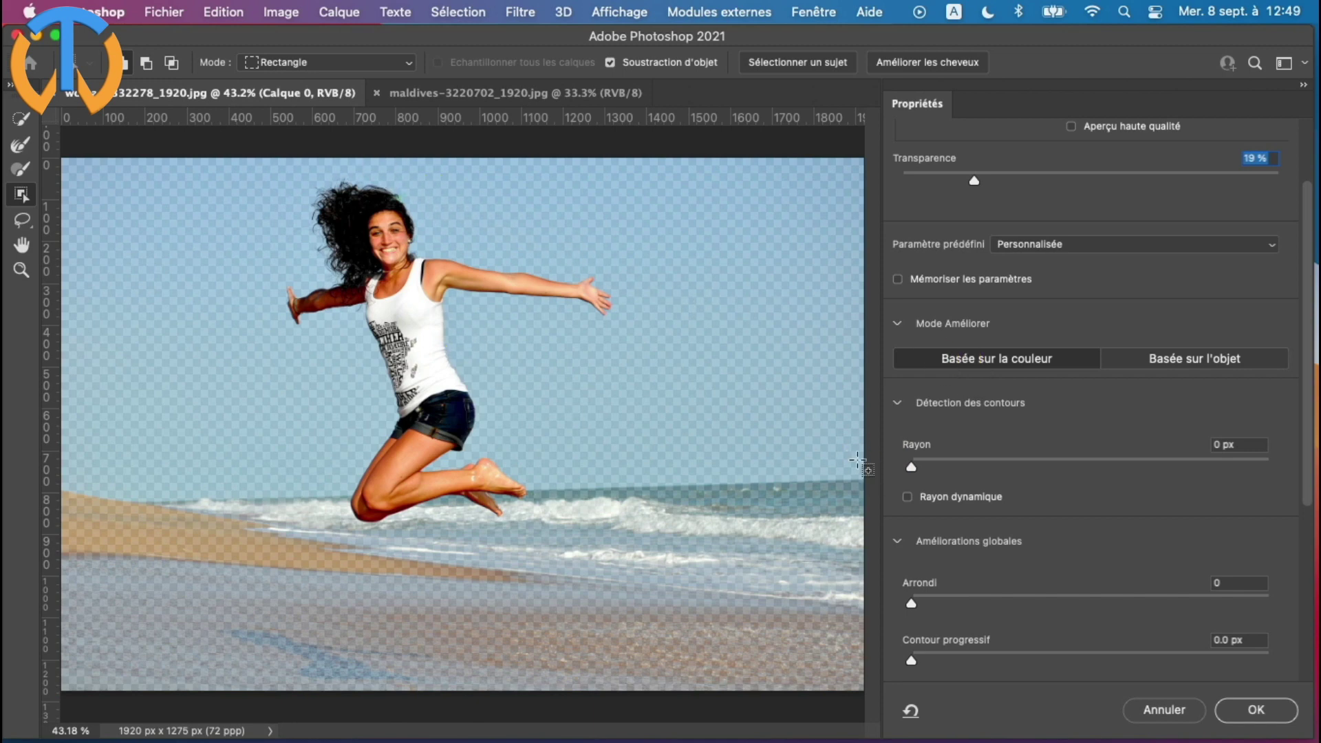
# Step: Review the edge detection and global refinement settings and apply the selection as a layer mask
pyautogui.scroll(-3, 1010, 493)
pyautogui.scroll(-4, 1051, 534)
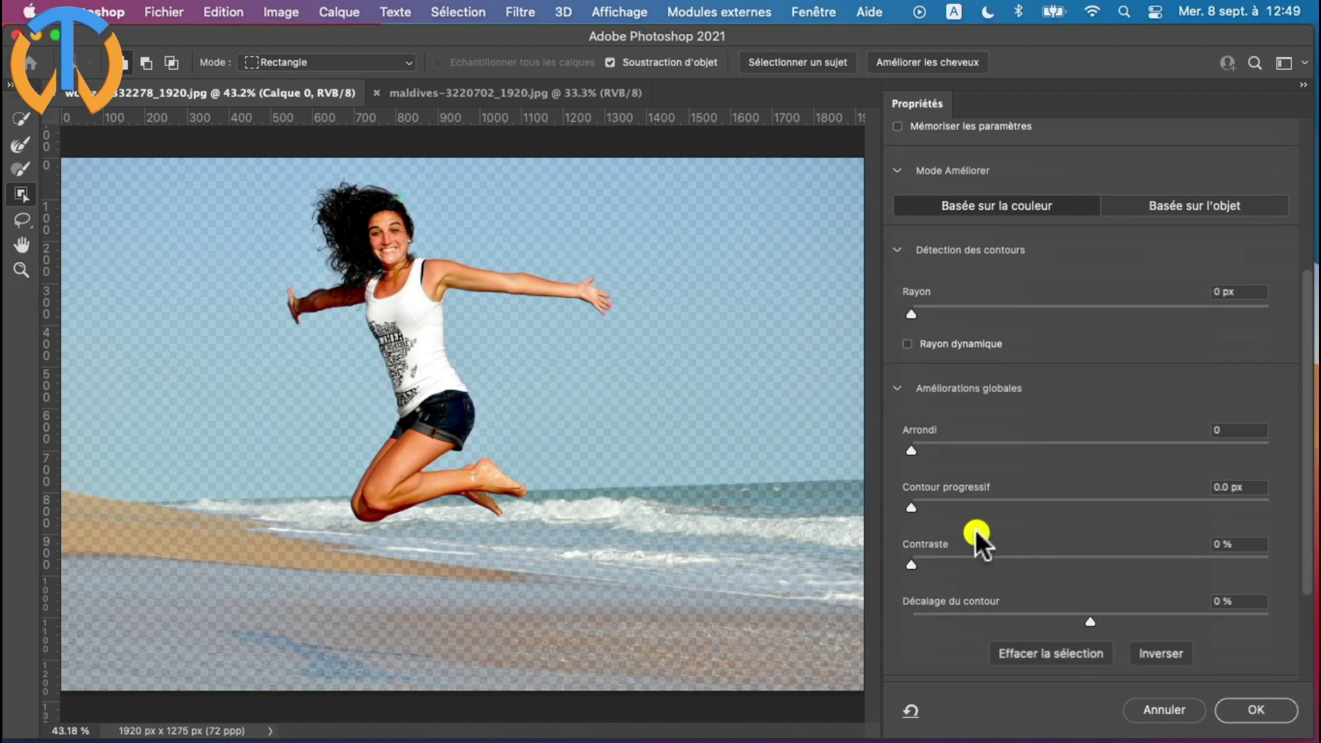
pyautogui.scroll(-3, 1009, 548)
pyautogui.scroll(2, 1009, 548)
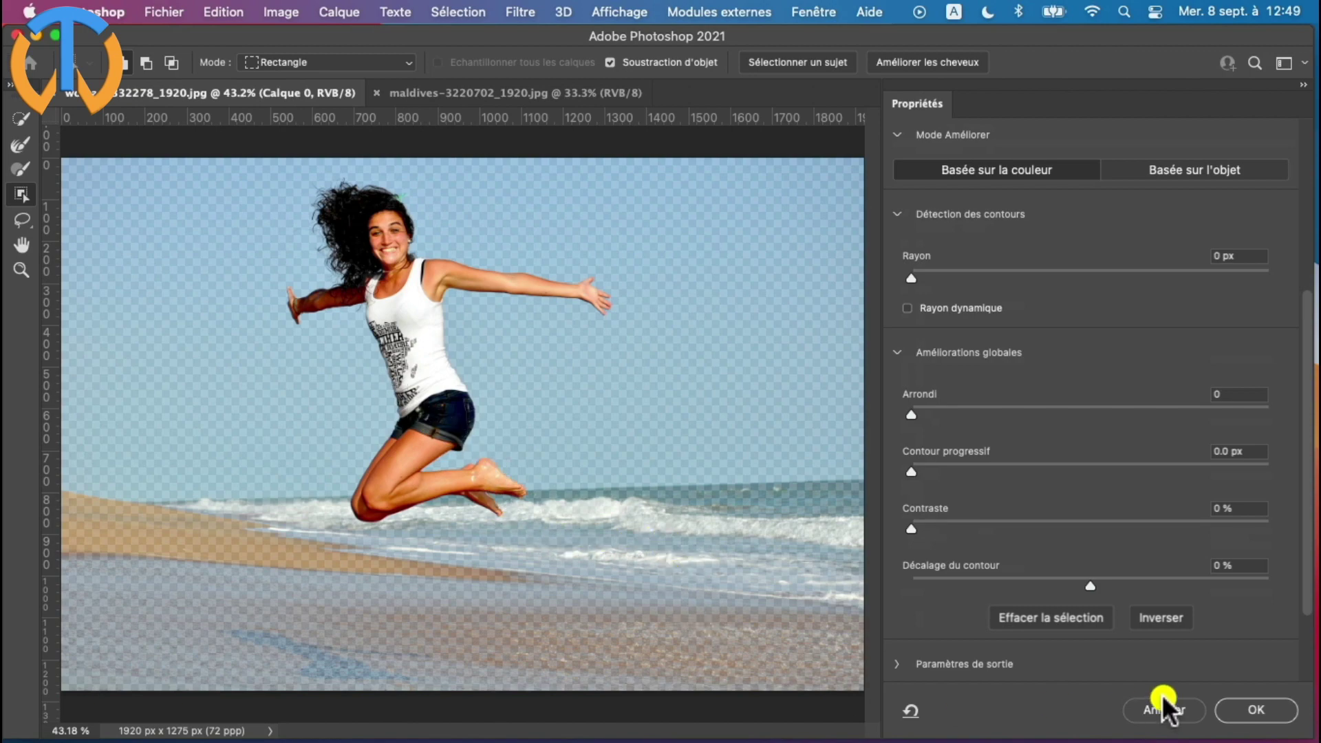
pyautogui.click(1257, 712)
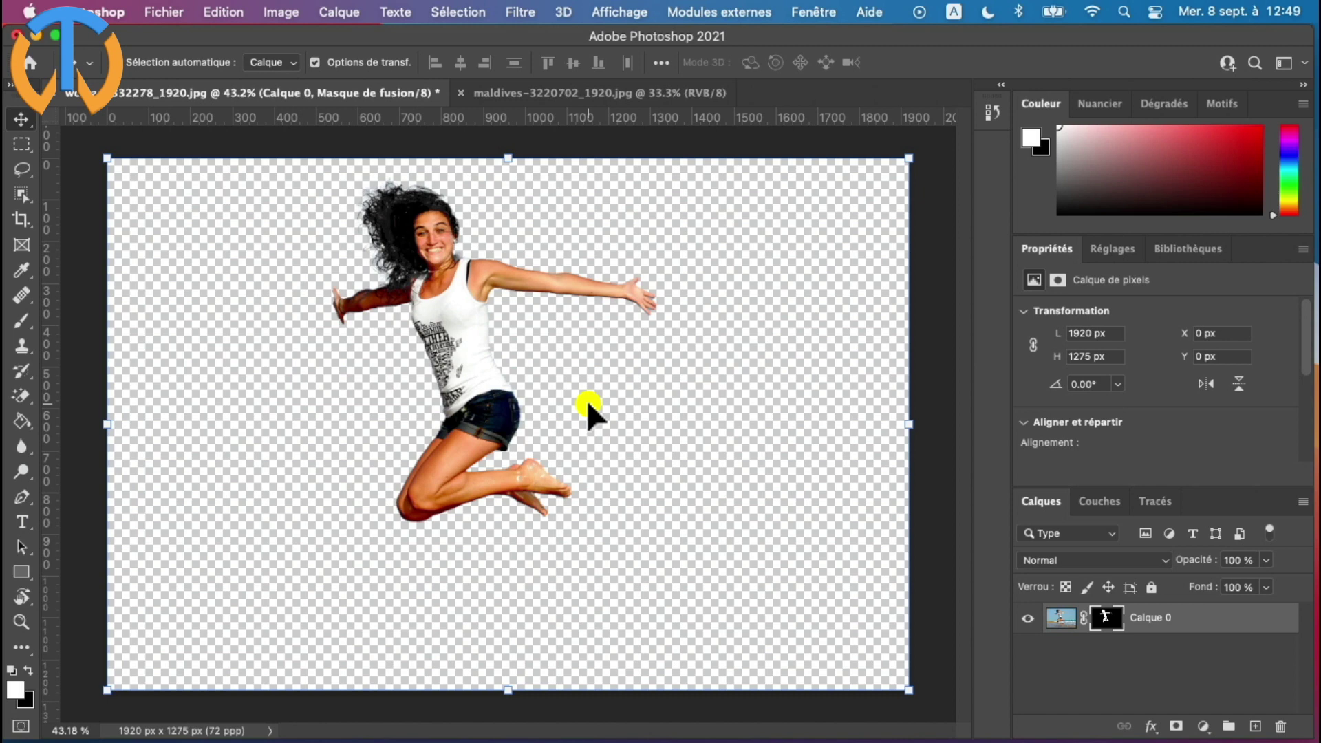
# Step: Compare the woman and maldives documents and tile both vertically so they sit side by side
pyautogui.click(544, 88)
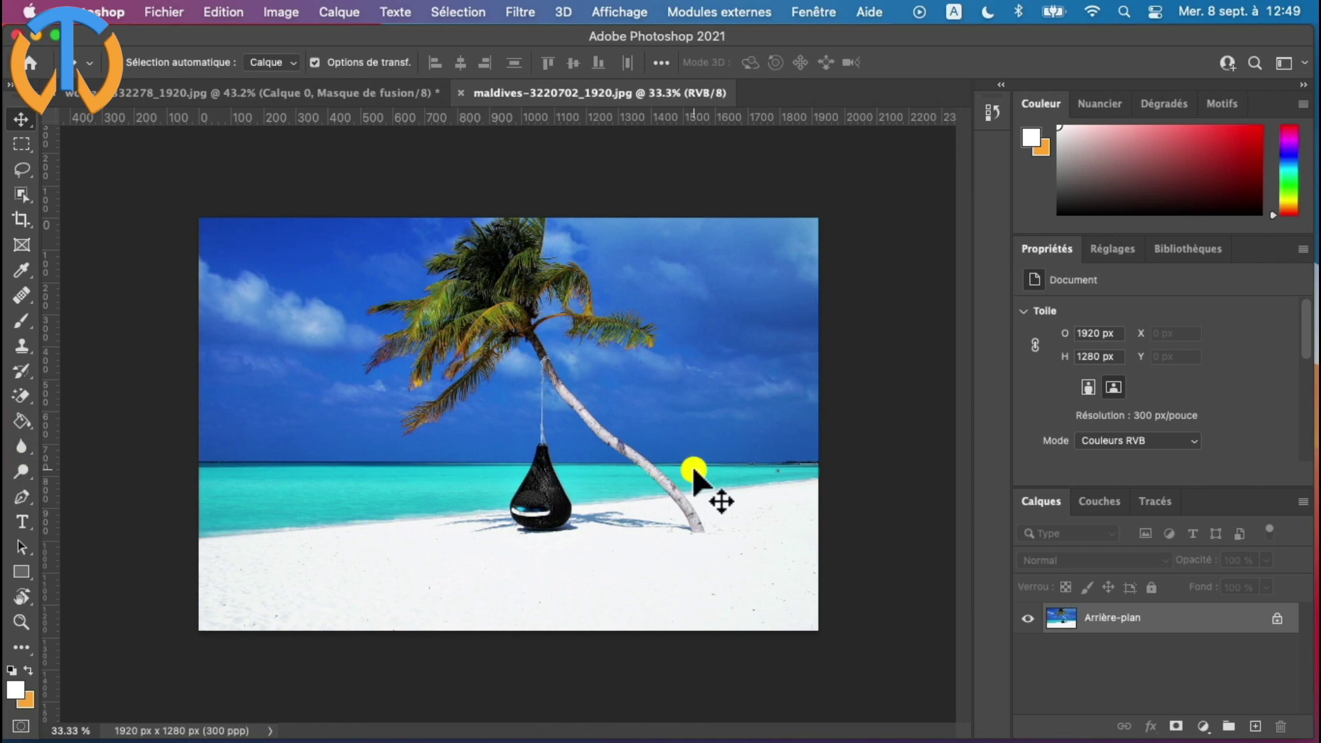
pyautogui.click(284, 92)
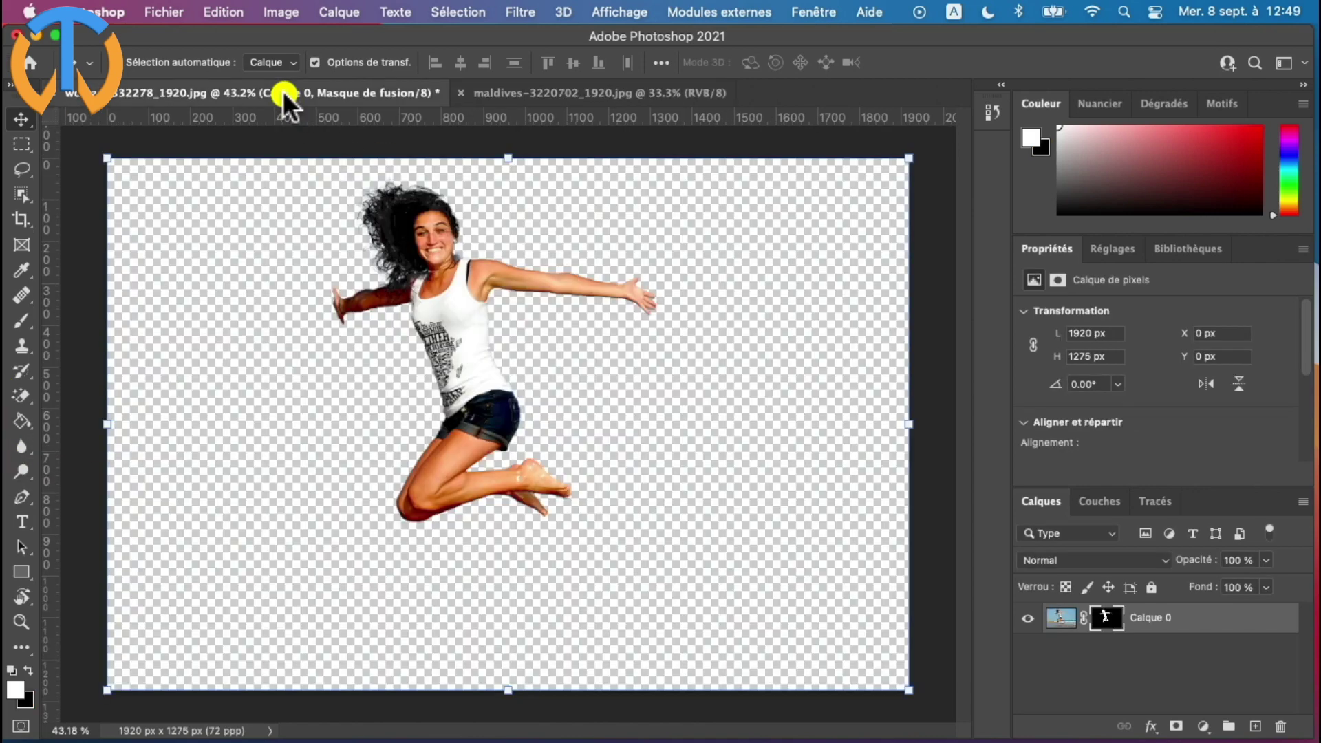
pyautogui.click(600, 93)
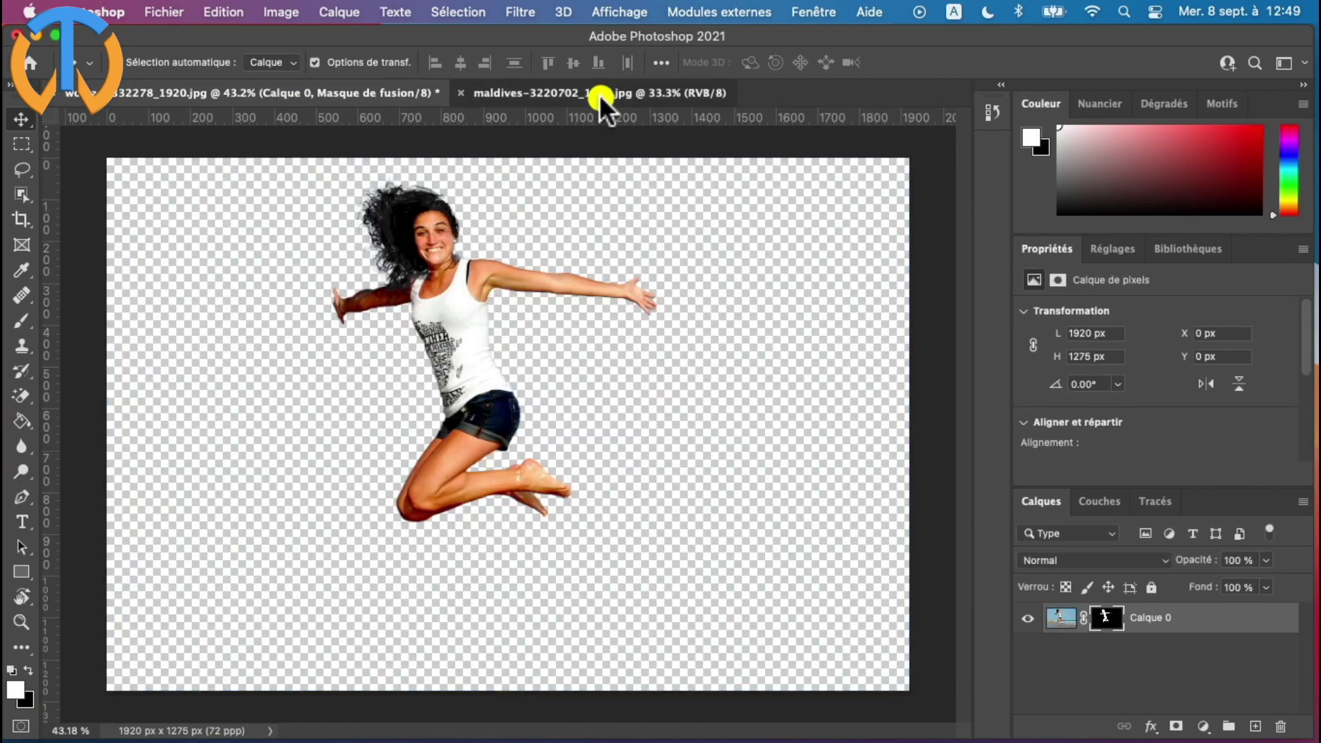
pyautogui.click(339, 92)
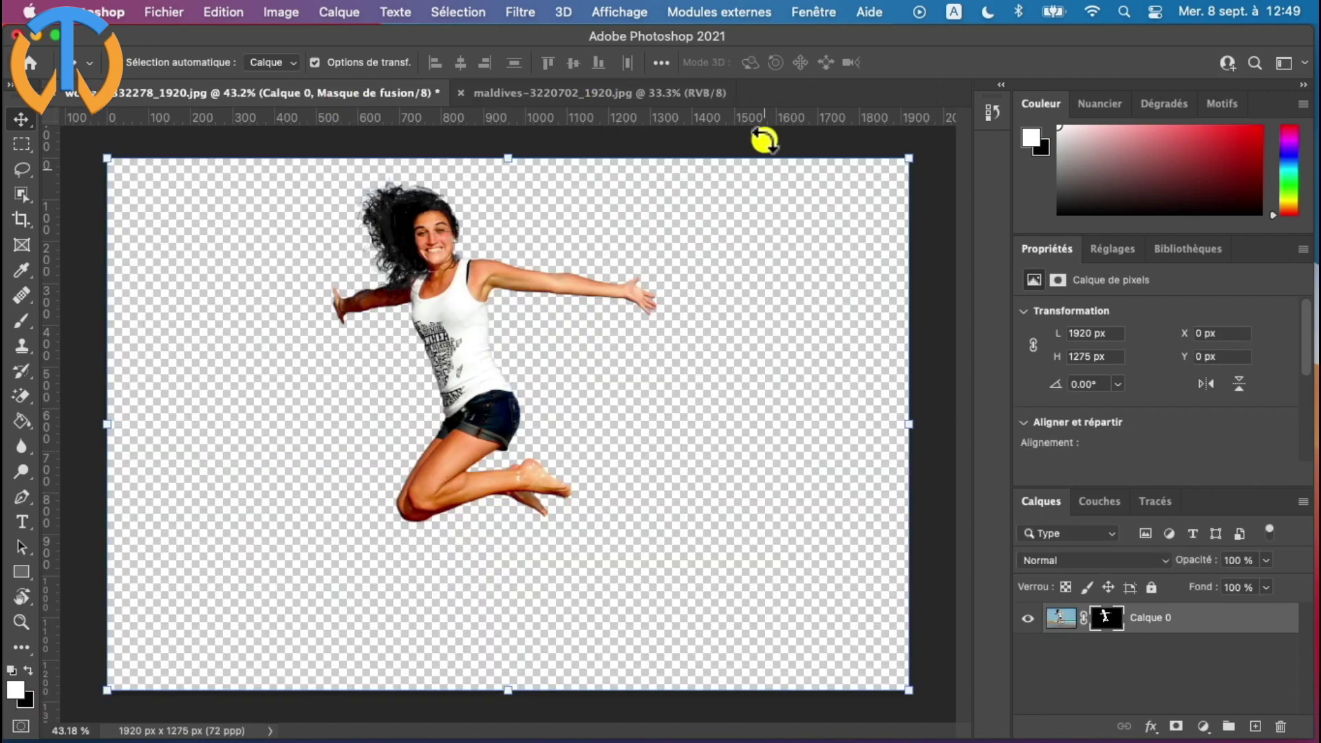
pyautogui.click(806, 11)
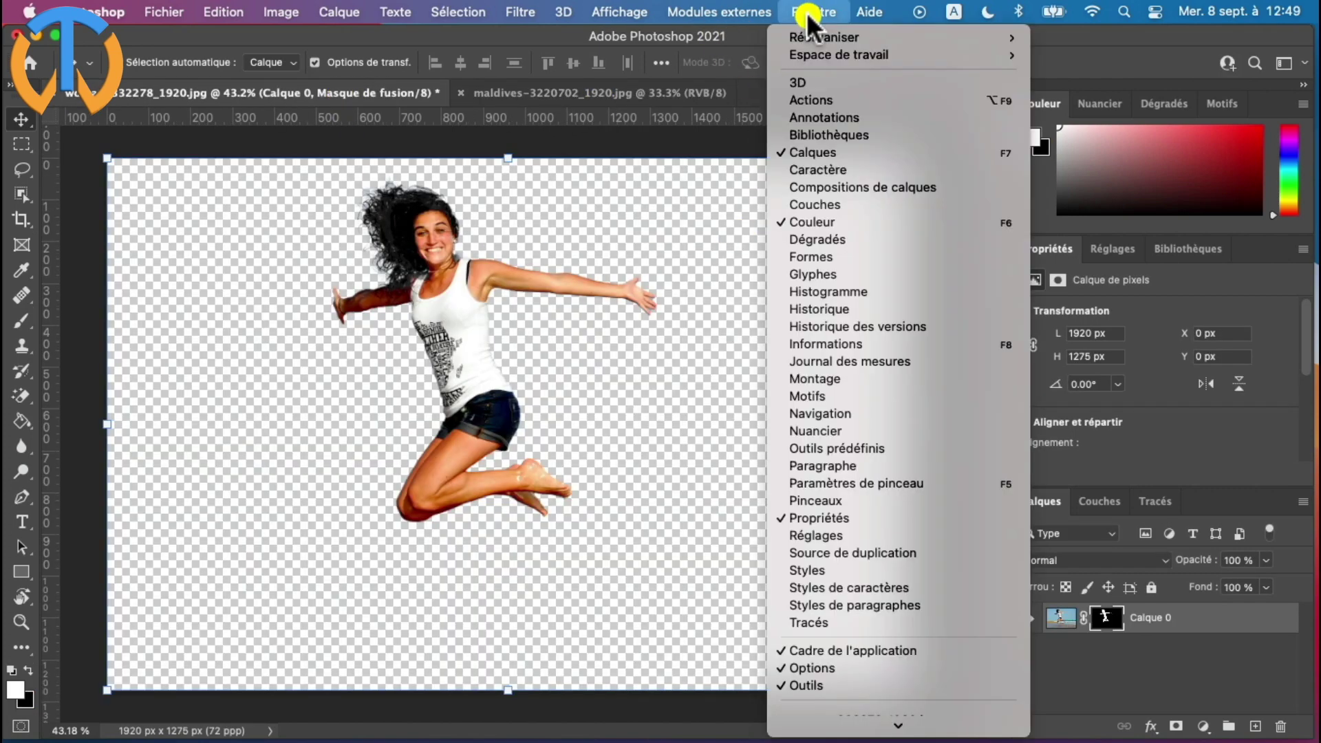
pyautogui.moveTo(816, 35)
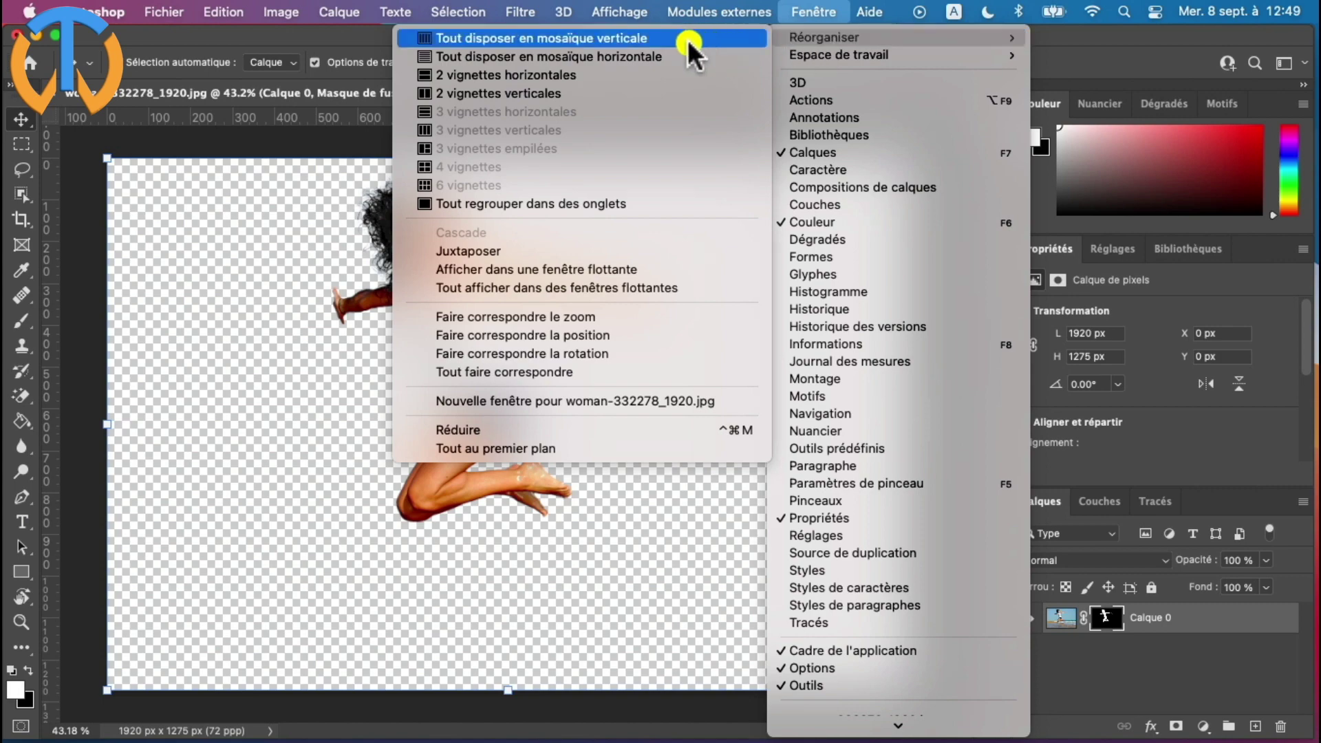
pyautogui.click(596, 39)
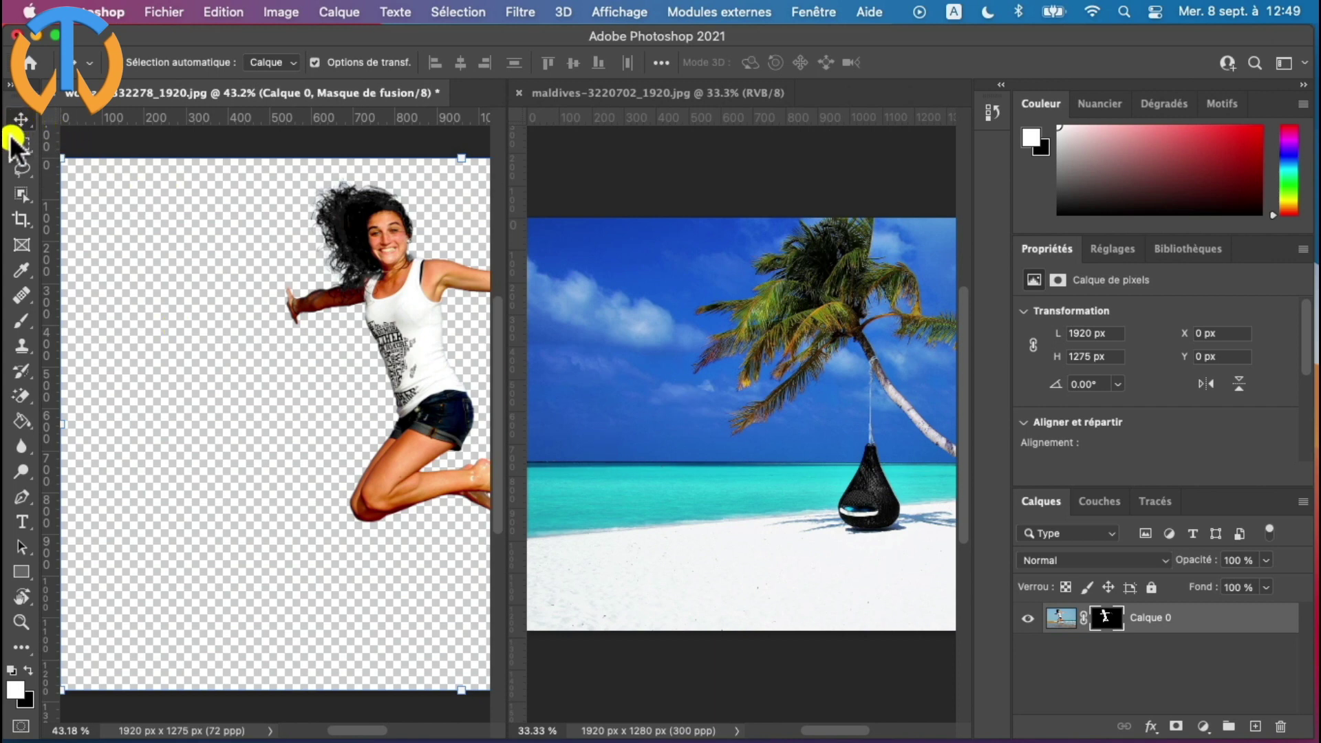
# Step: Copy the cut-out woman into the maldives image at X -208 px, Y 137 px, and close woman-332278_1920.jpg without saving
pyautogui.moveTo(420, 354); pyautogui.dragTo(527, 392)
pyautogui.moveTo(758, 467); pyautogui.dragTo(745, 441)
pyautogui.click(55, 92)
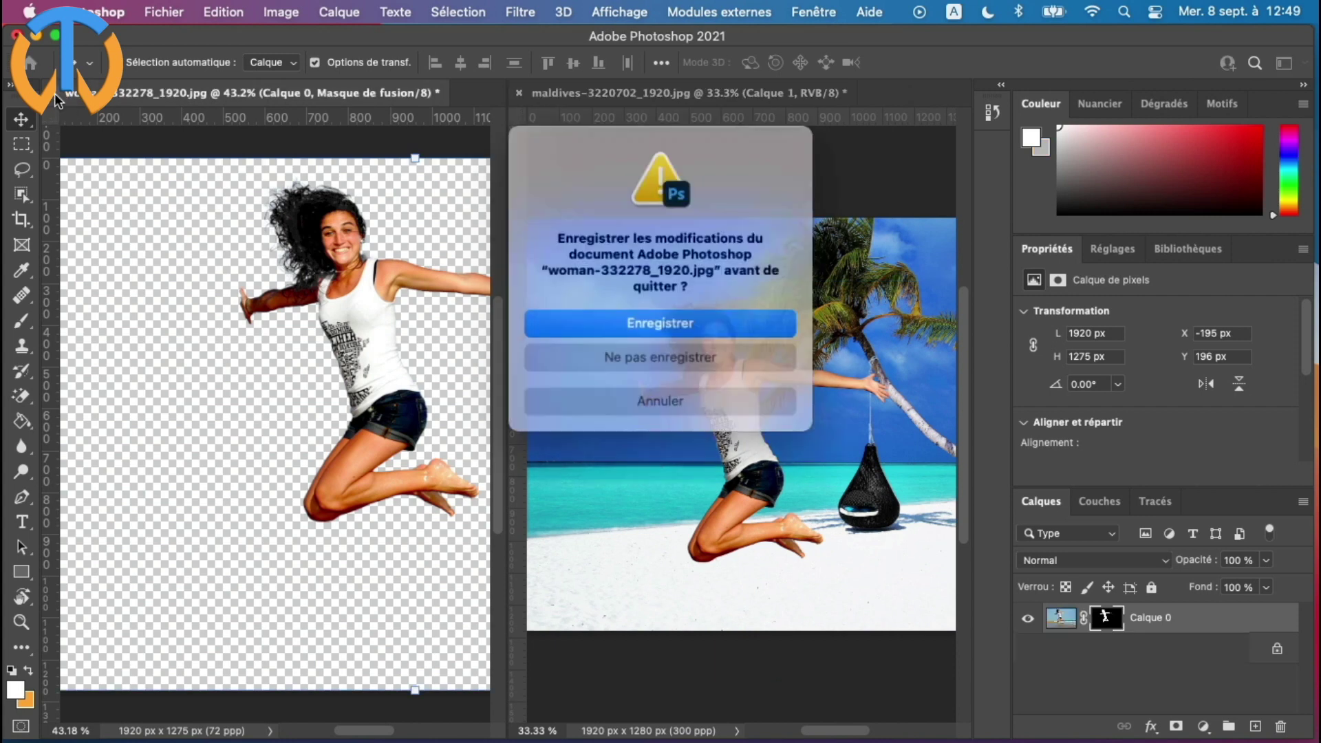
pyautogui.click(629, 357)
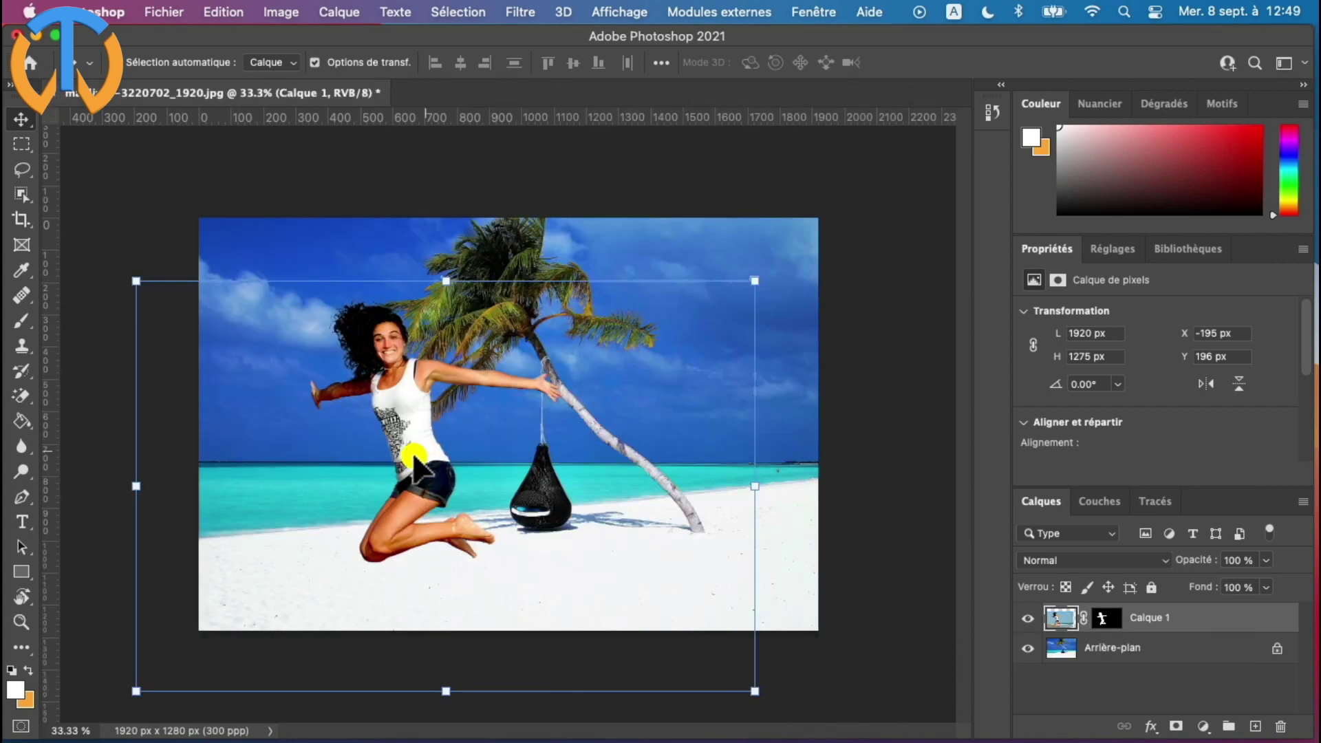
pyautogui.moveTo(423, 468); pyautogui.dragTo(407, 438)
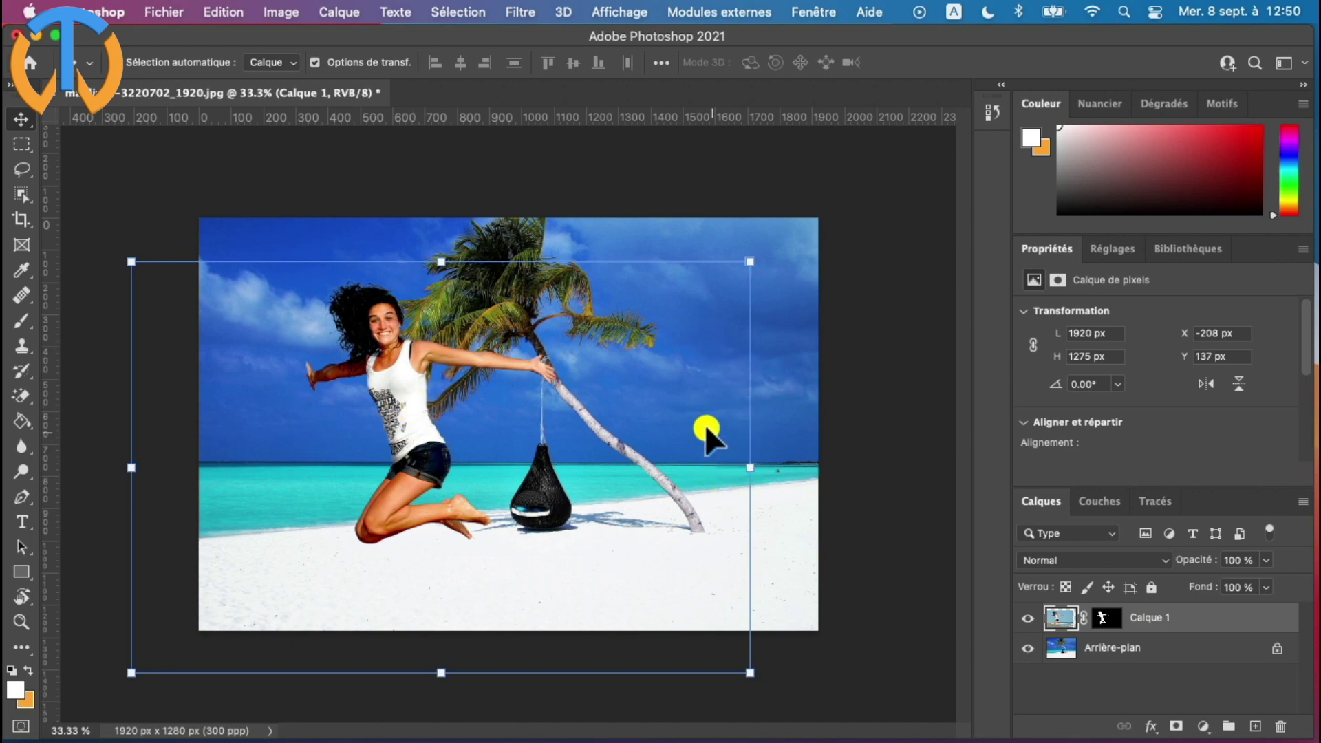
# Step: Apply a Brightness/Contrast adjustment to the woman's layer with brightness 36 and contrast -3
pyautogui.click(276, 12)
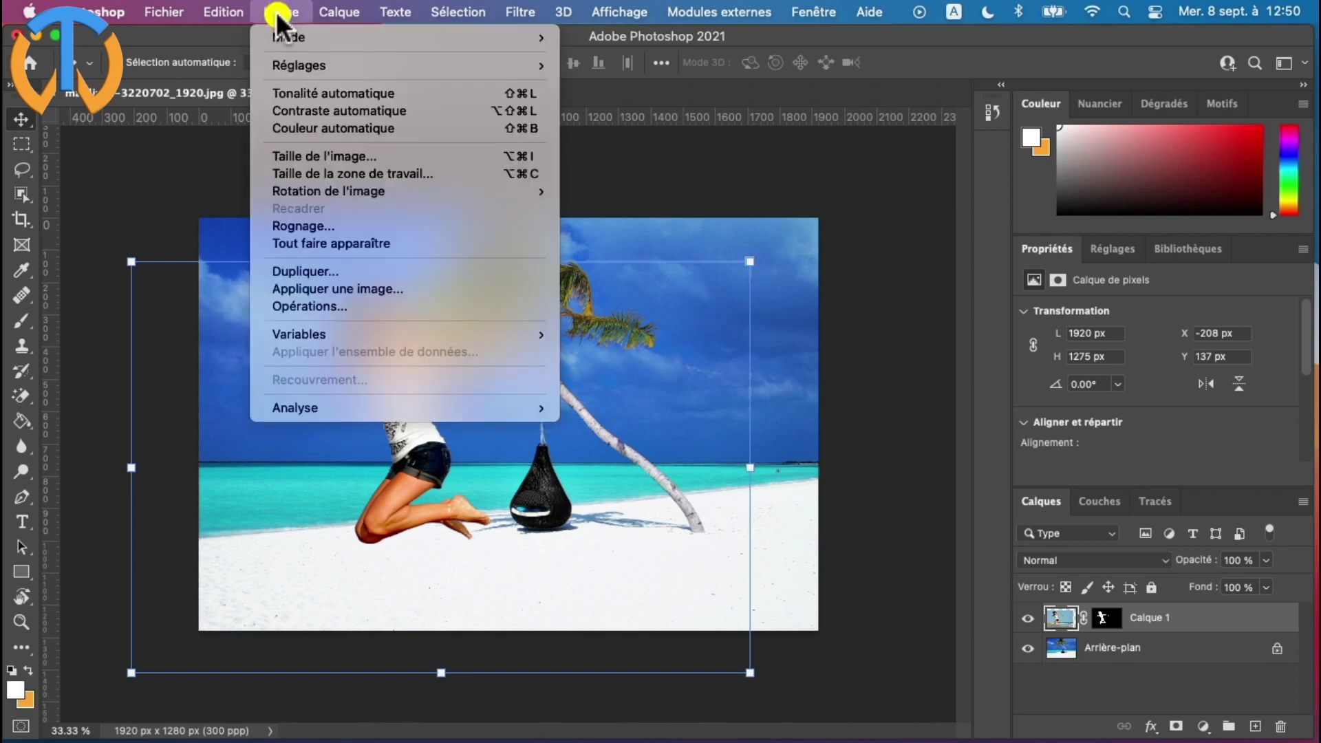
pyautogui.moveTo(286, 63)
pyautogui.click(589, 63)
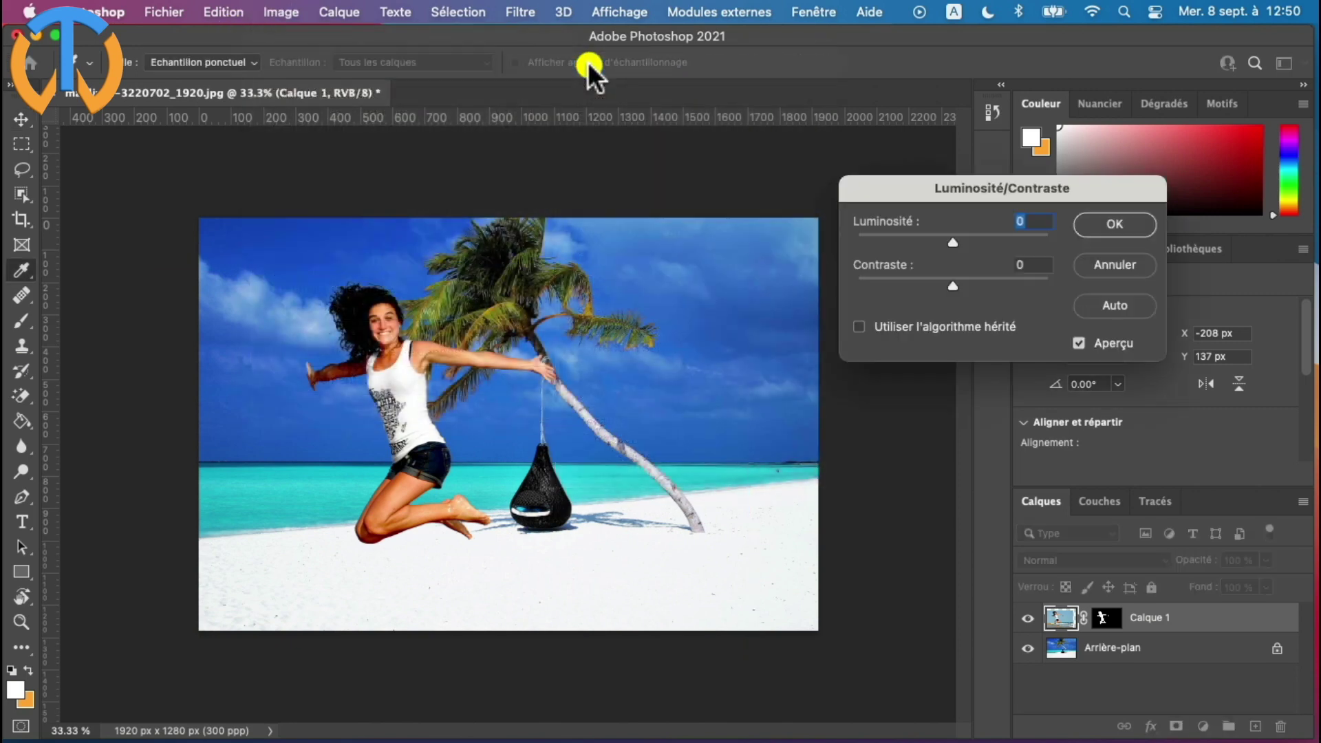
pyautogui.moveTo(954, 240); pyautogui.dragTo(965, 238)
pyautogui.moveTo(948, 282); pyautogui.dragTo(895, 283)
pyautogui.moveTo(967, 240)
pyautogui.mouseDown()
pyautogui.moveTo(1003, 238)
pyautogui.moveTo(975, 241)
pyautogui.mouseUp()
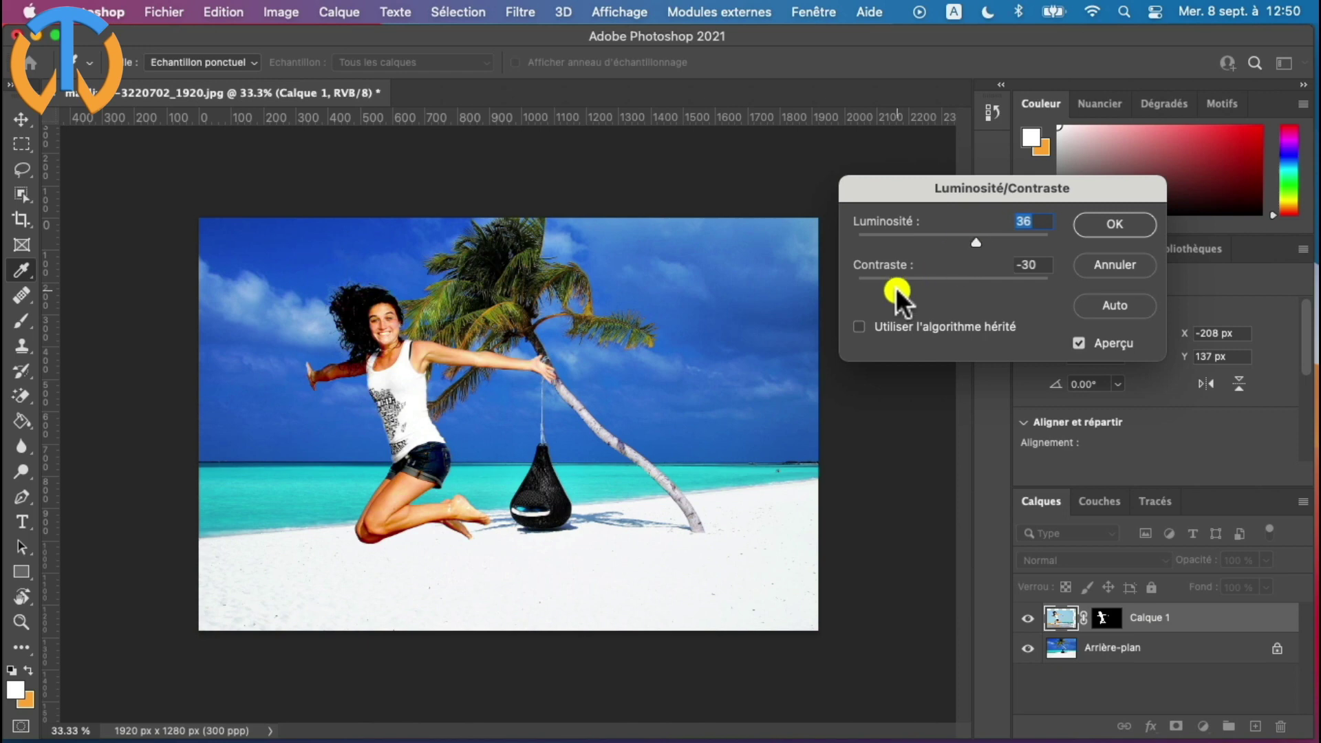
pyautogui.moveTo(895, 287); pyautogui.dragTo(947, 281)
pyautogui.click(1117, 219)
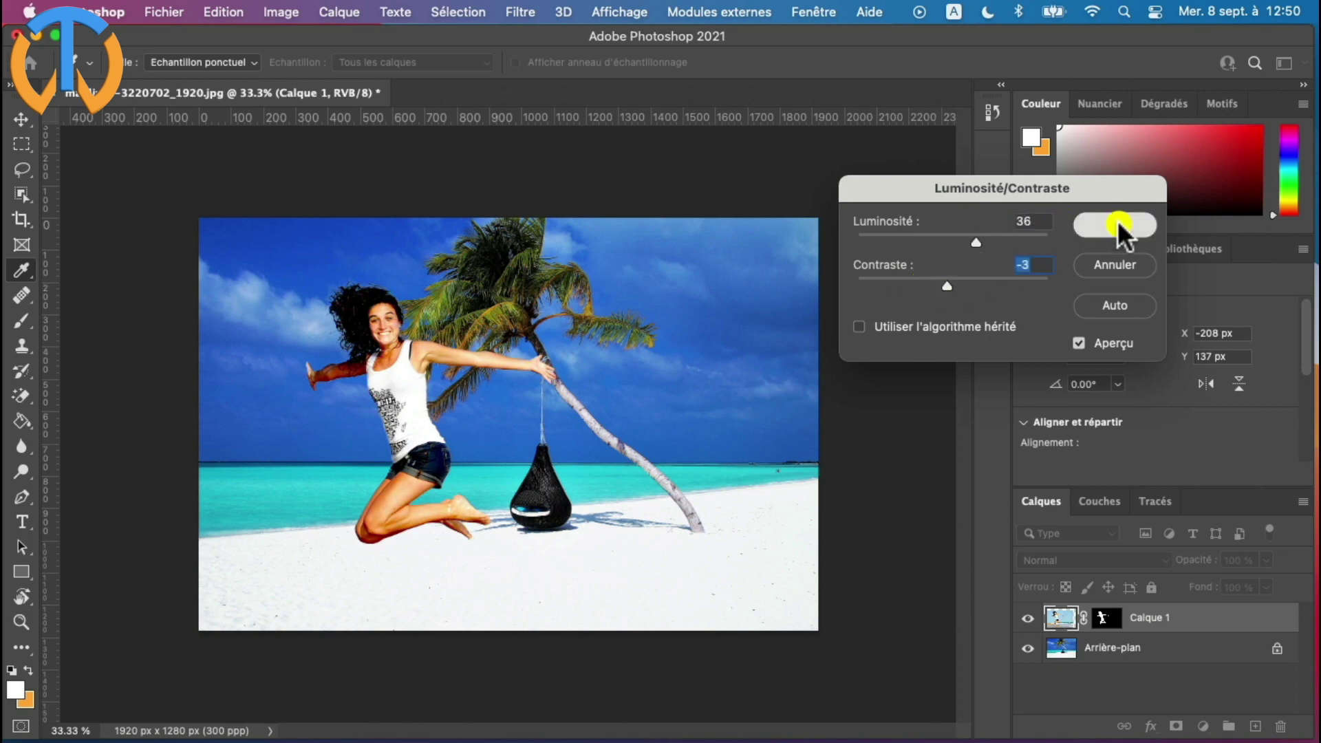
pyautogui.press('v')
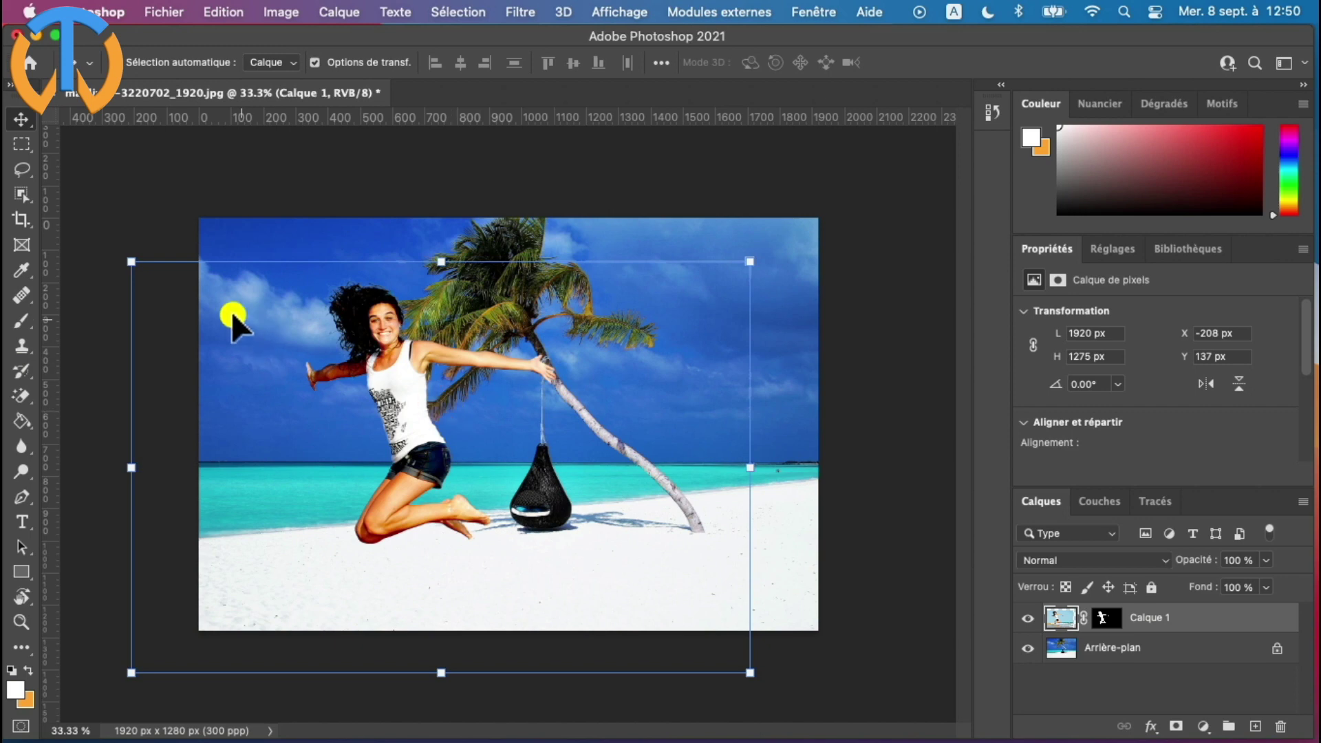
# Step: Duplicate the composite image as a new document and close the original maldives-3220702_1920.jpg without saving
pyautogui.click(279, 12)
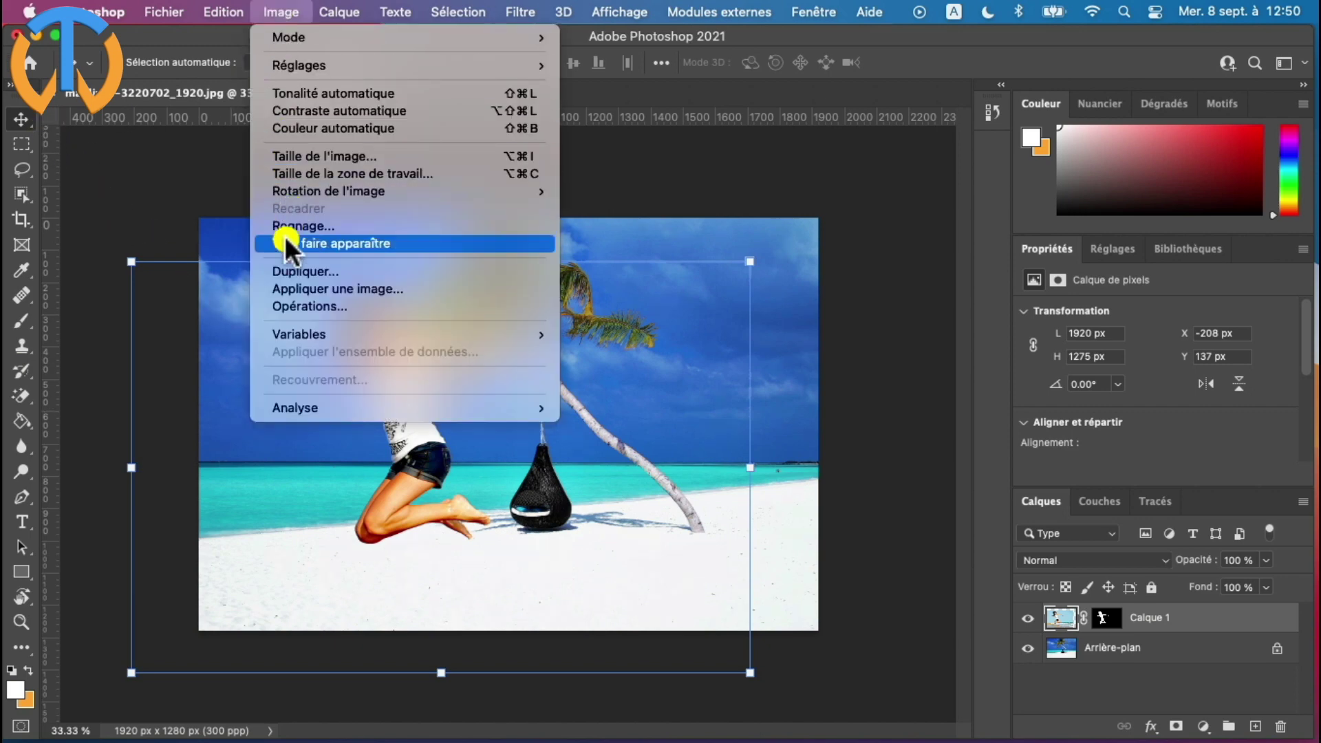
pyautogui.click(287, 271)
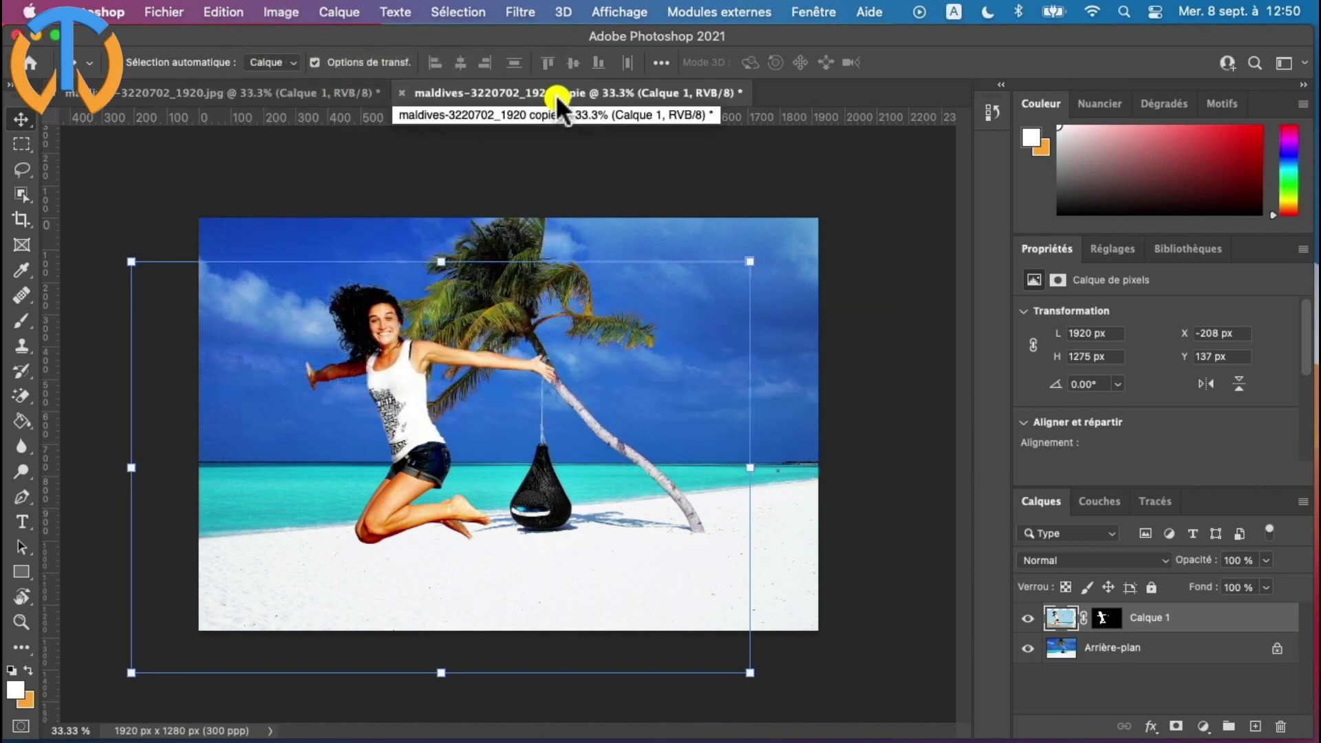
pyautogui.click(274, 93)
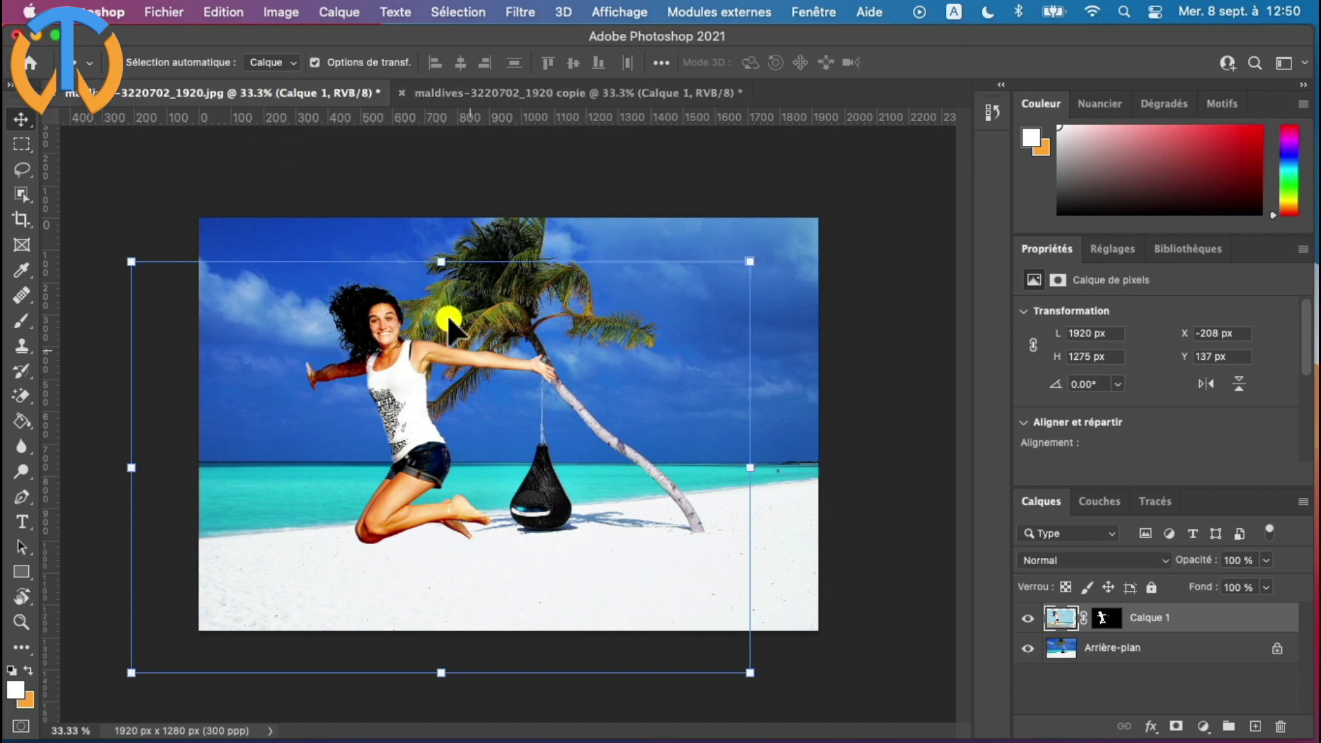
pyautogui.click(54, 94)
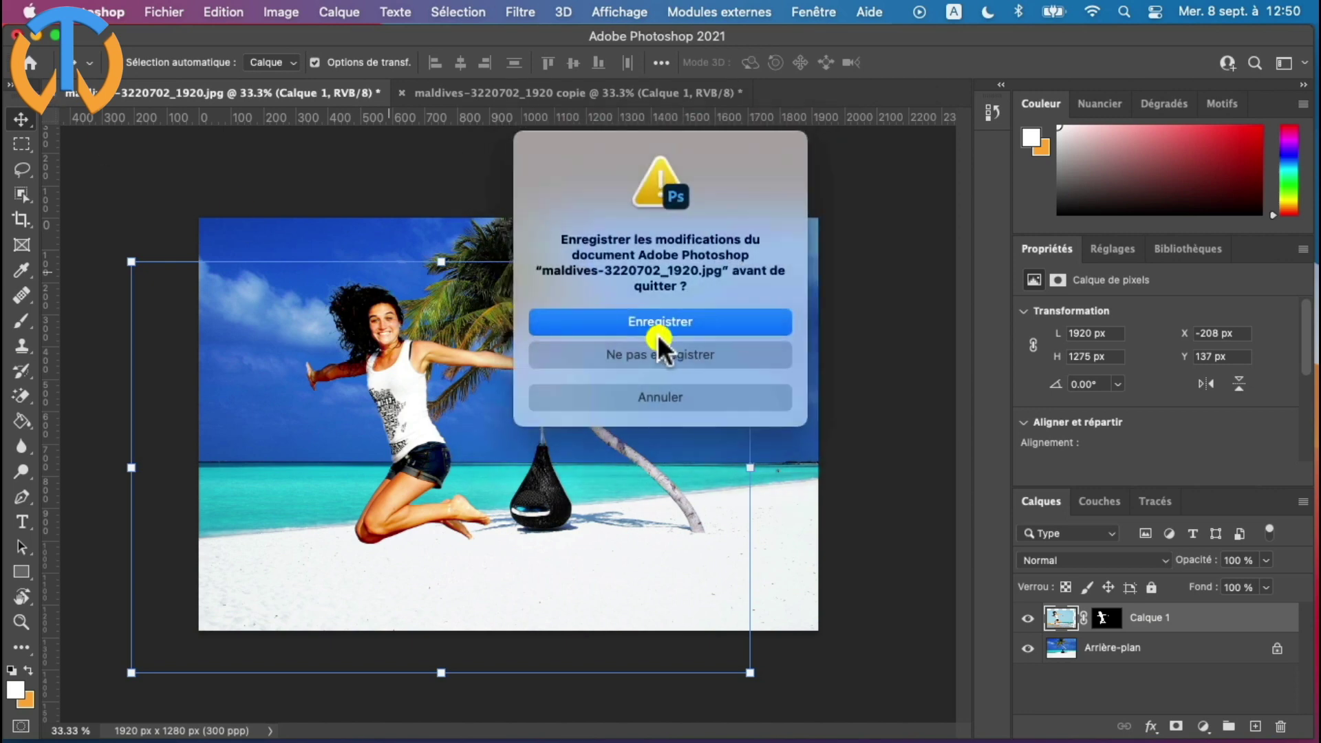
pyautogui.click(645, 352)
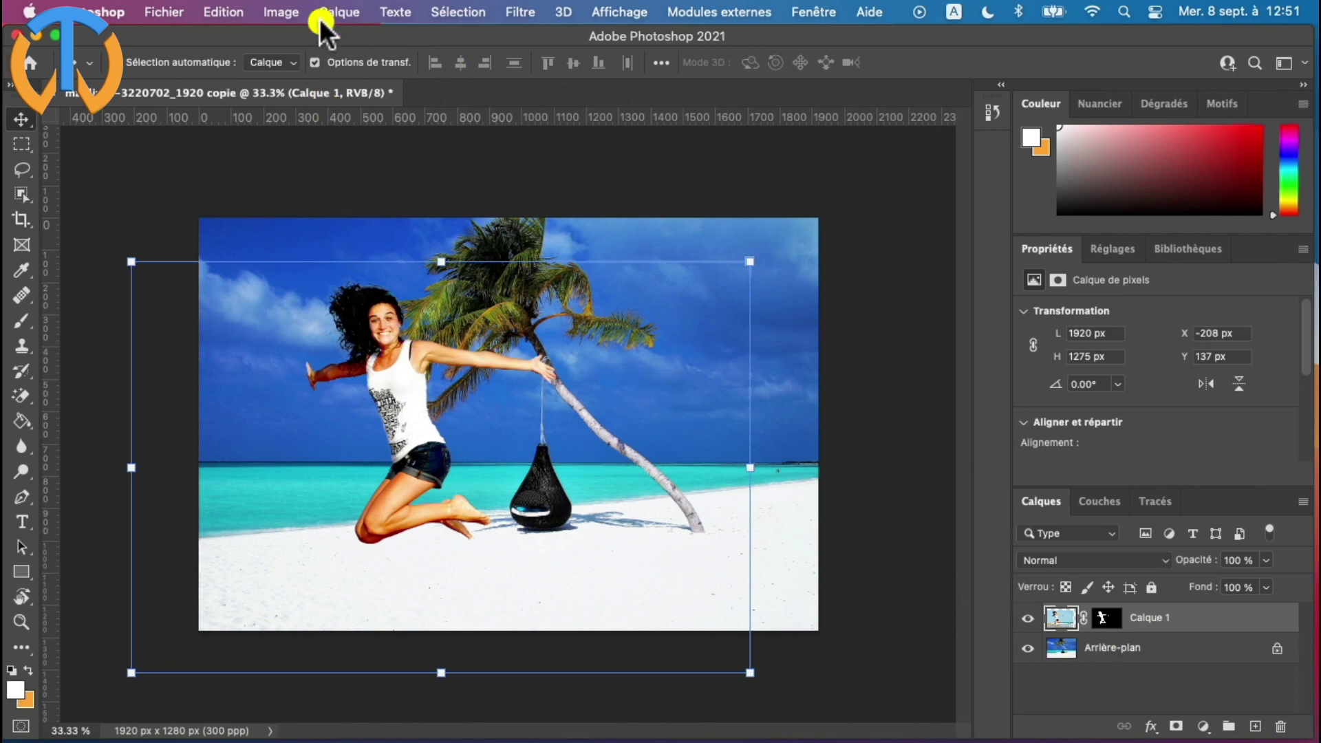
# Step: Flatten the duplicated image into a single background layer
pyautogui.click(277, 12)
pyautogui.moveTo(339, 12)
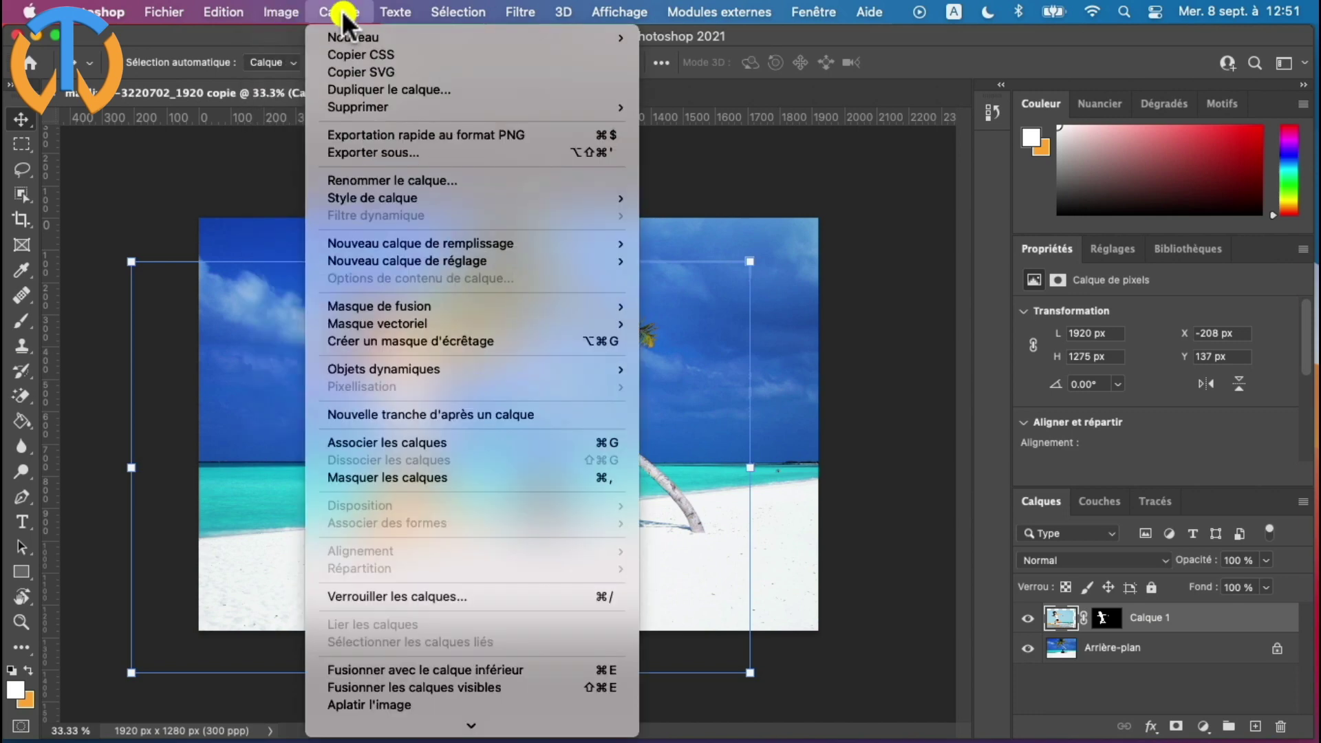
pyautogui.scroll(-1, 440, 573)
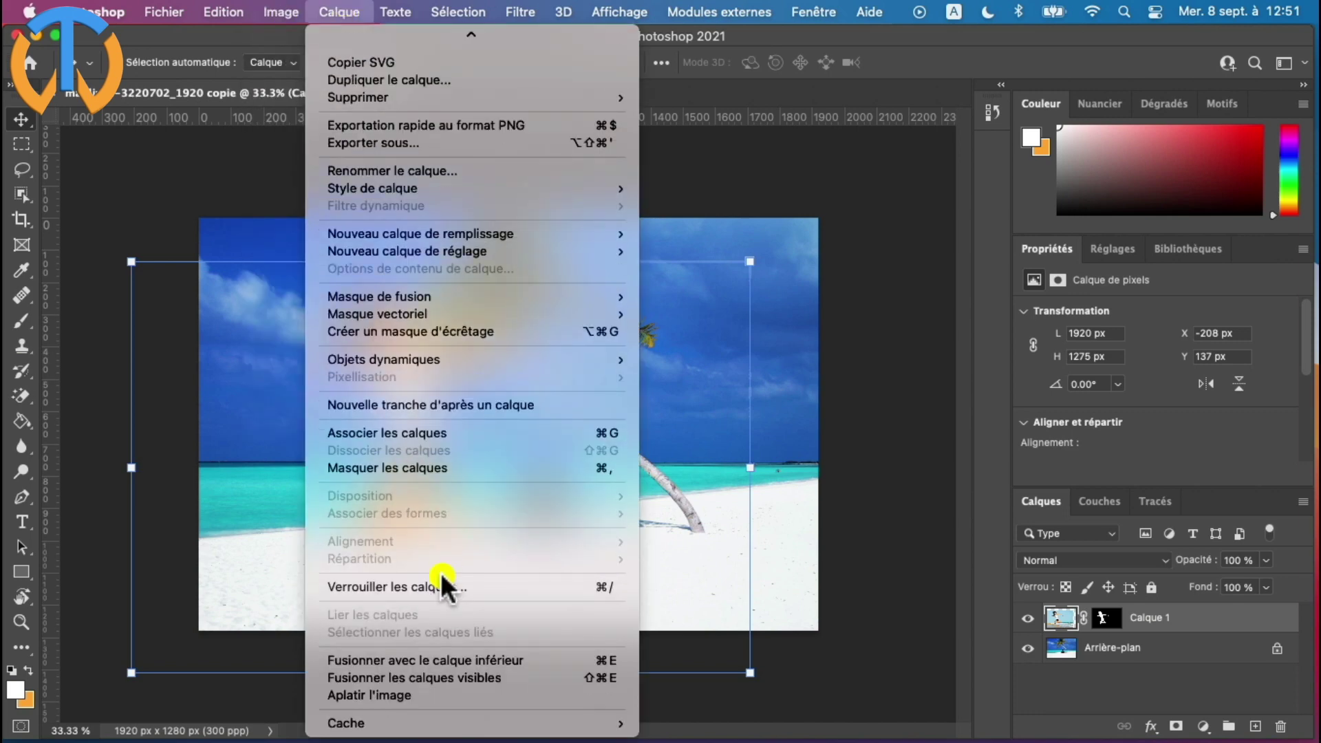
pyautogui.click(392, 699)
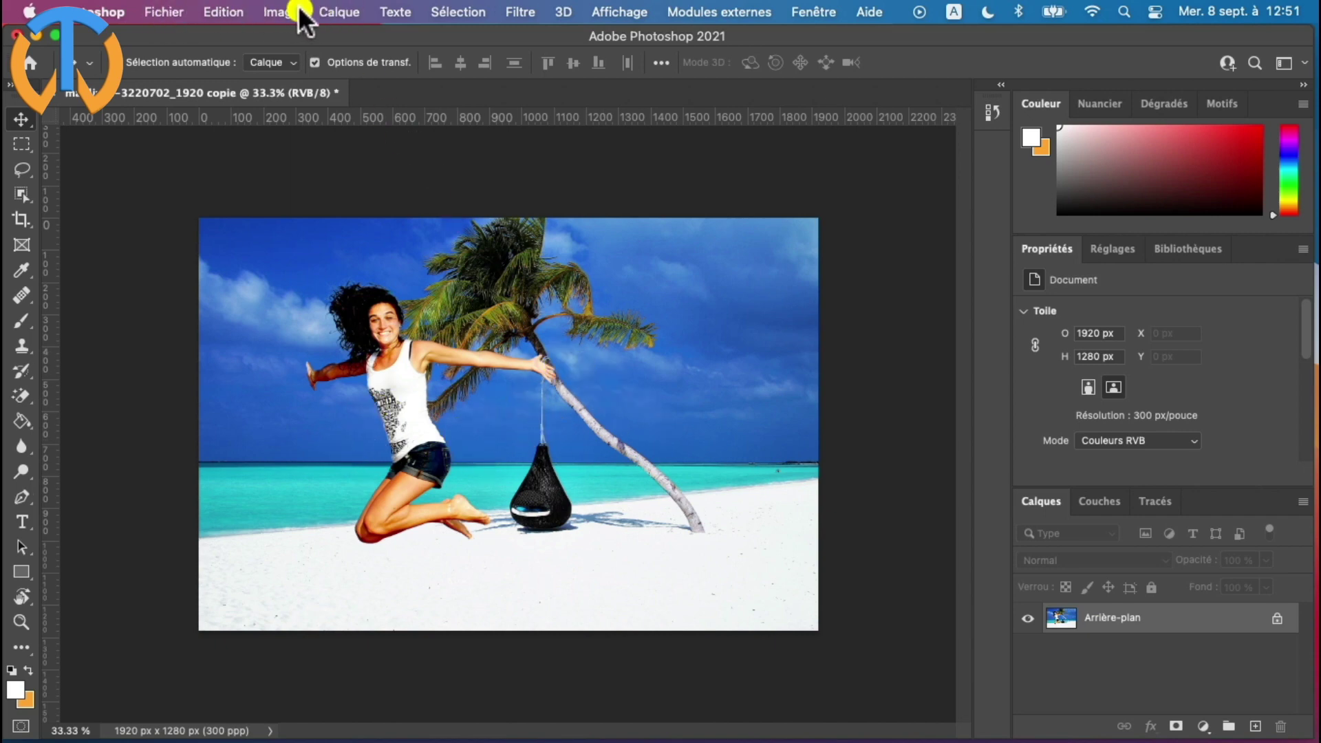
# Step: Resize the flattened image to 900 px wide, keeping its proportions and the 300 pixels/inch resolution
pyautogui.click(282, 12)
pyautogui.click(310, 158)
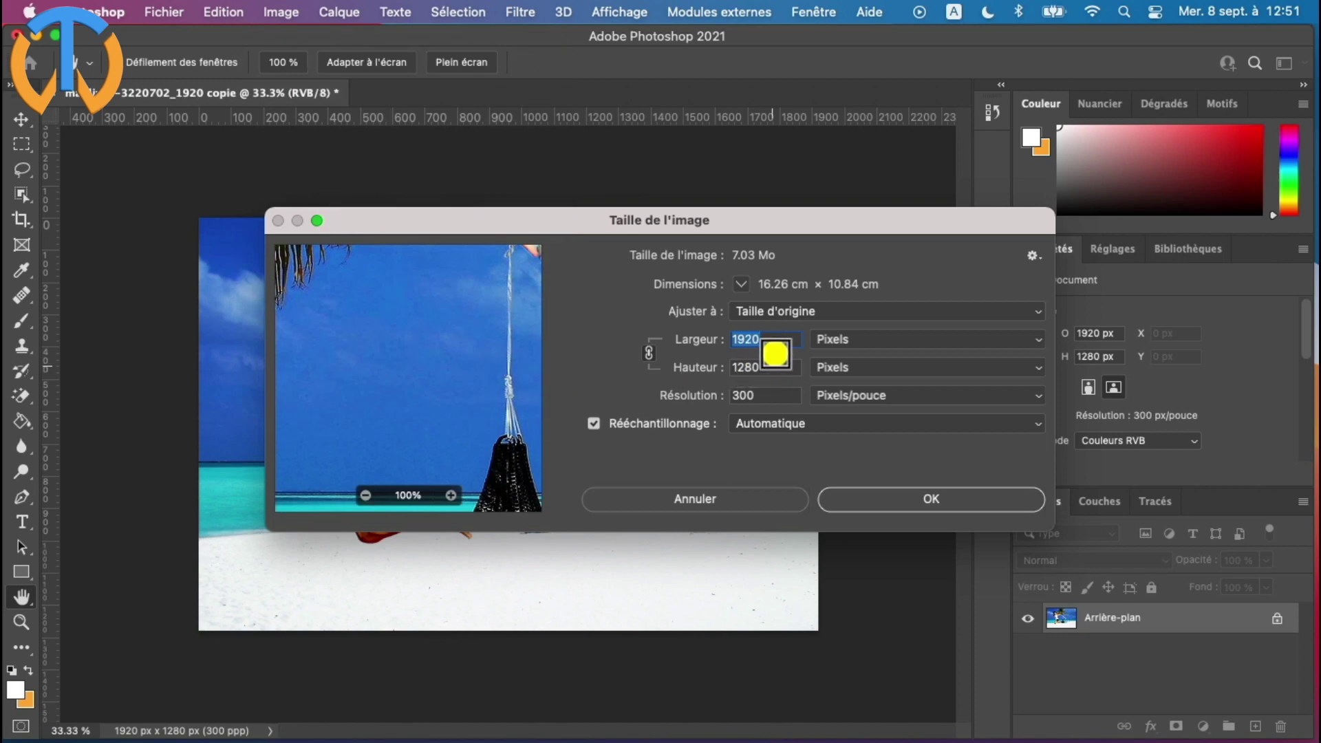
pyautogui.click(782, 344)
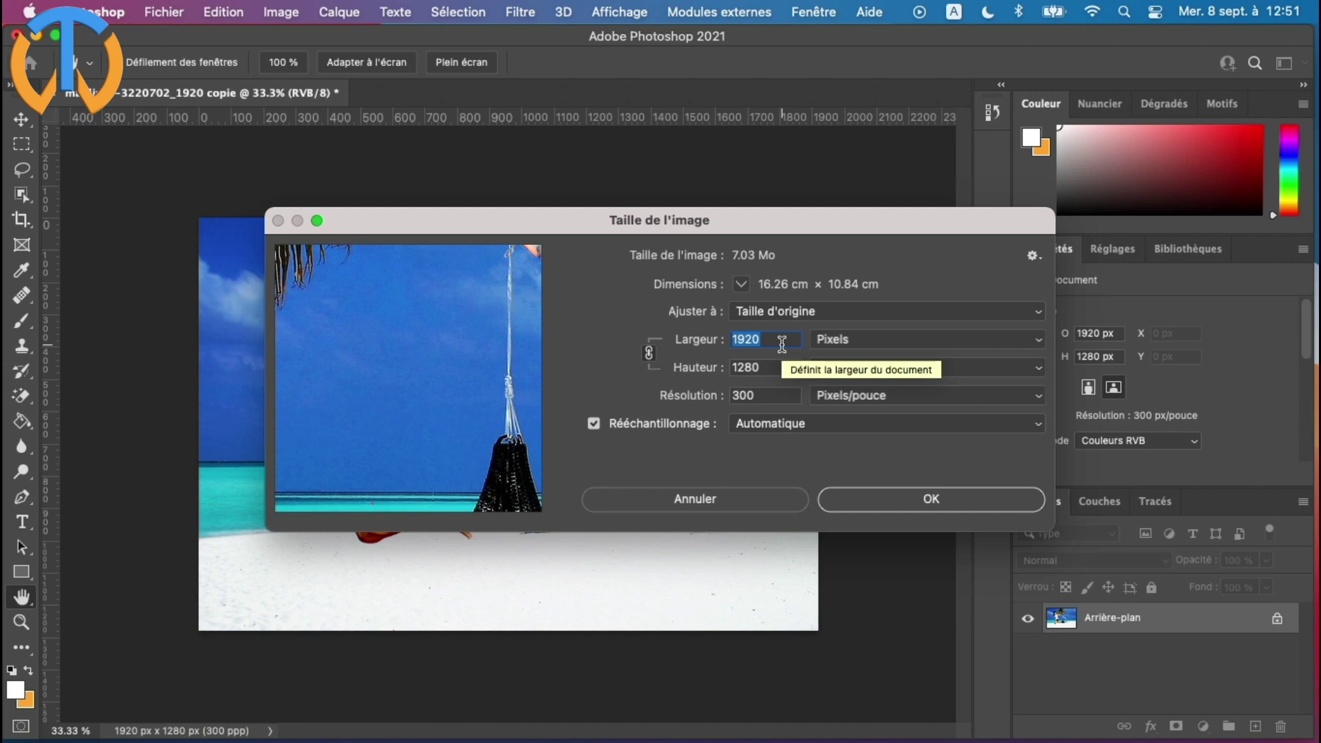
pyautogui.write('900')
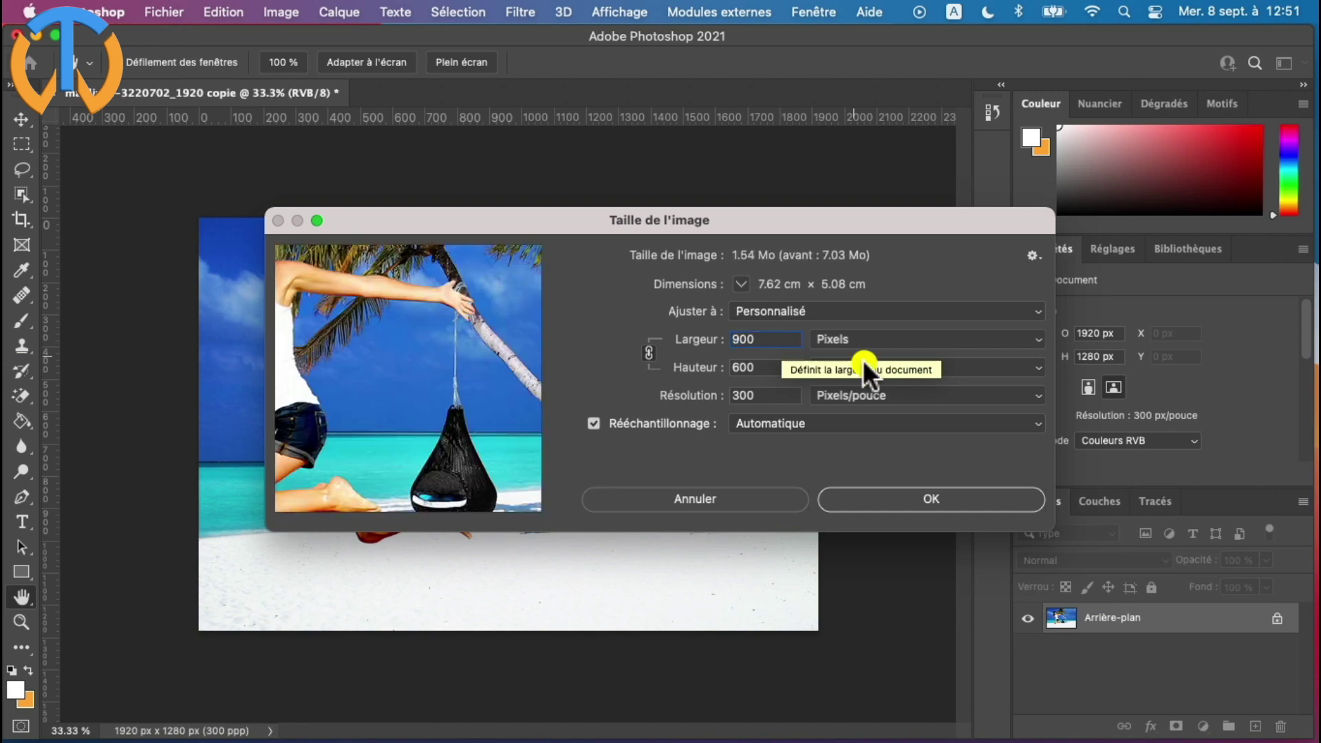
pyautogui.click(905, 504)
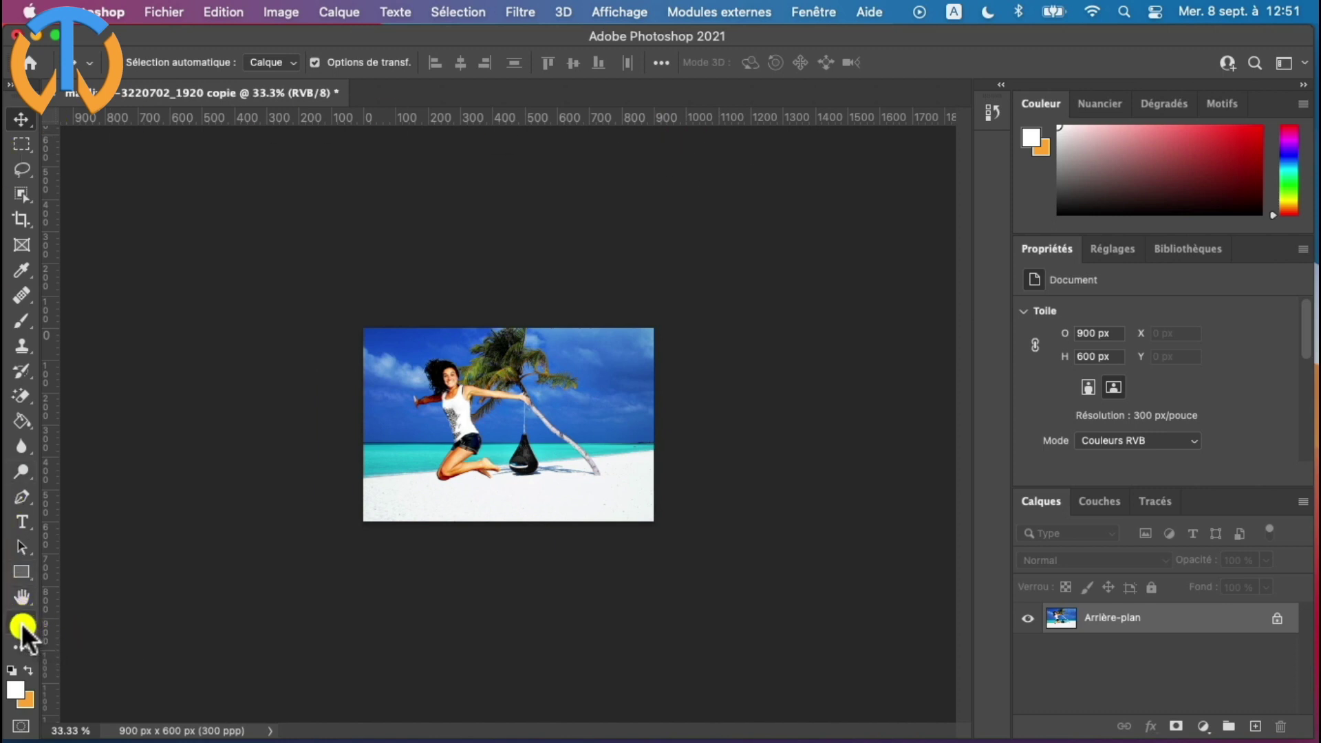
# Step: Start a Save for Web (legacy) export of the resized image as JPEG and set its quality to 75
pyautogui.click(23, 622)
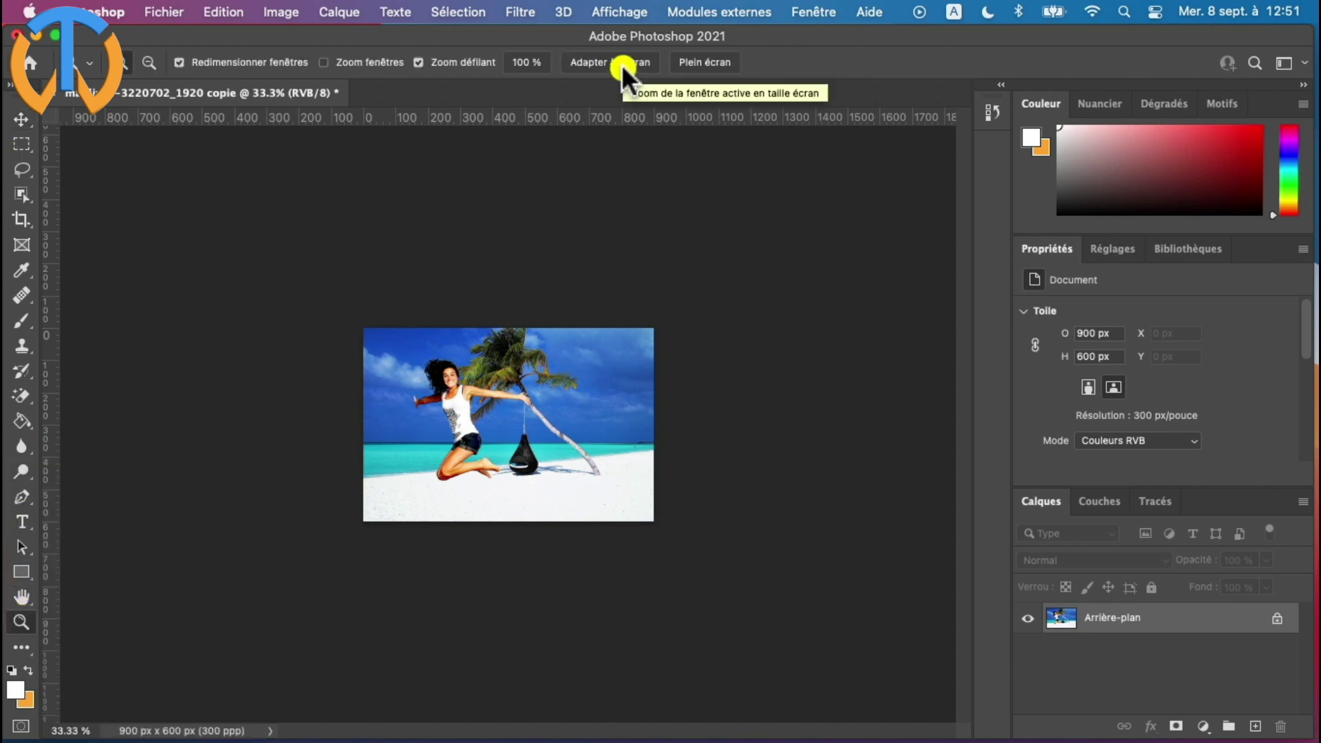
pyautogui.click(524, 62)
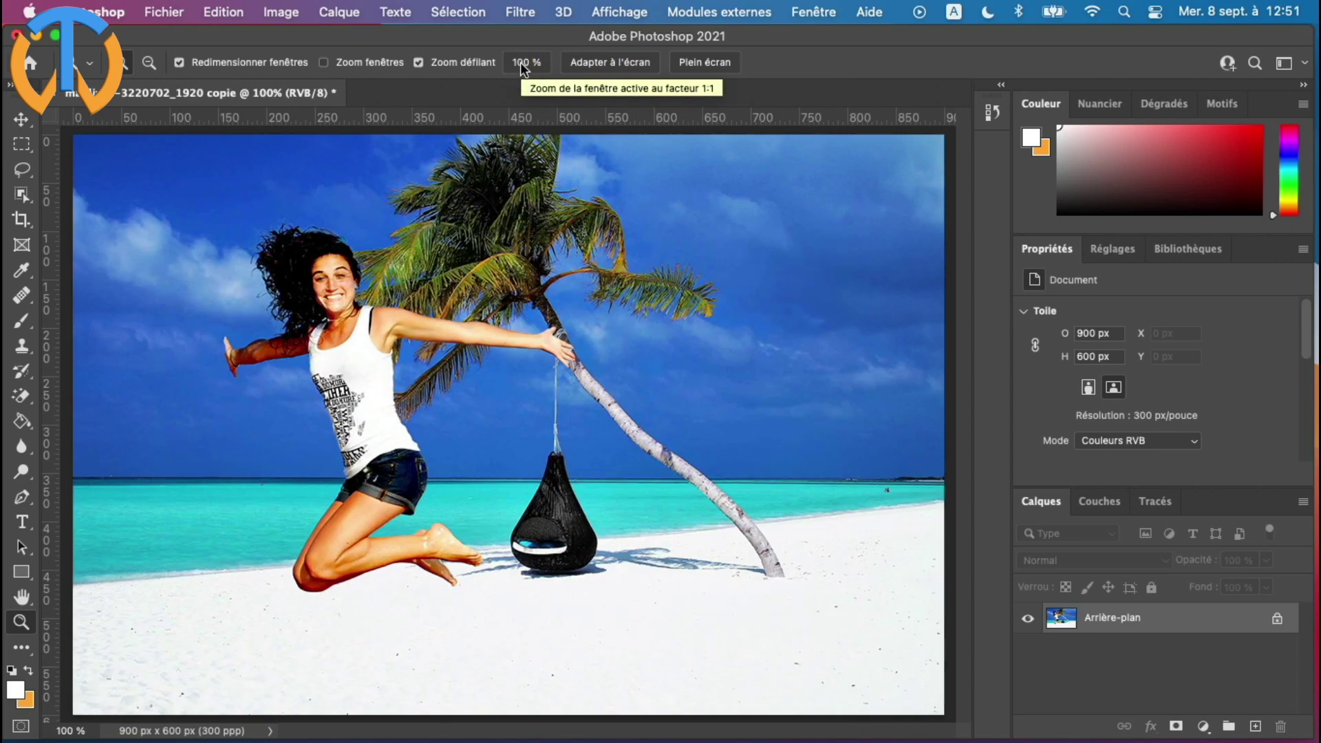
pyautogui.click(630, 65)
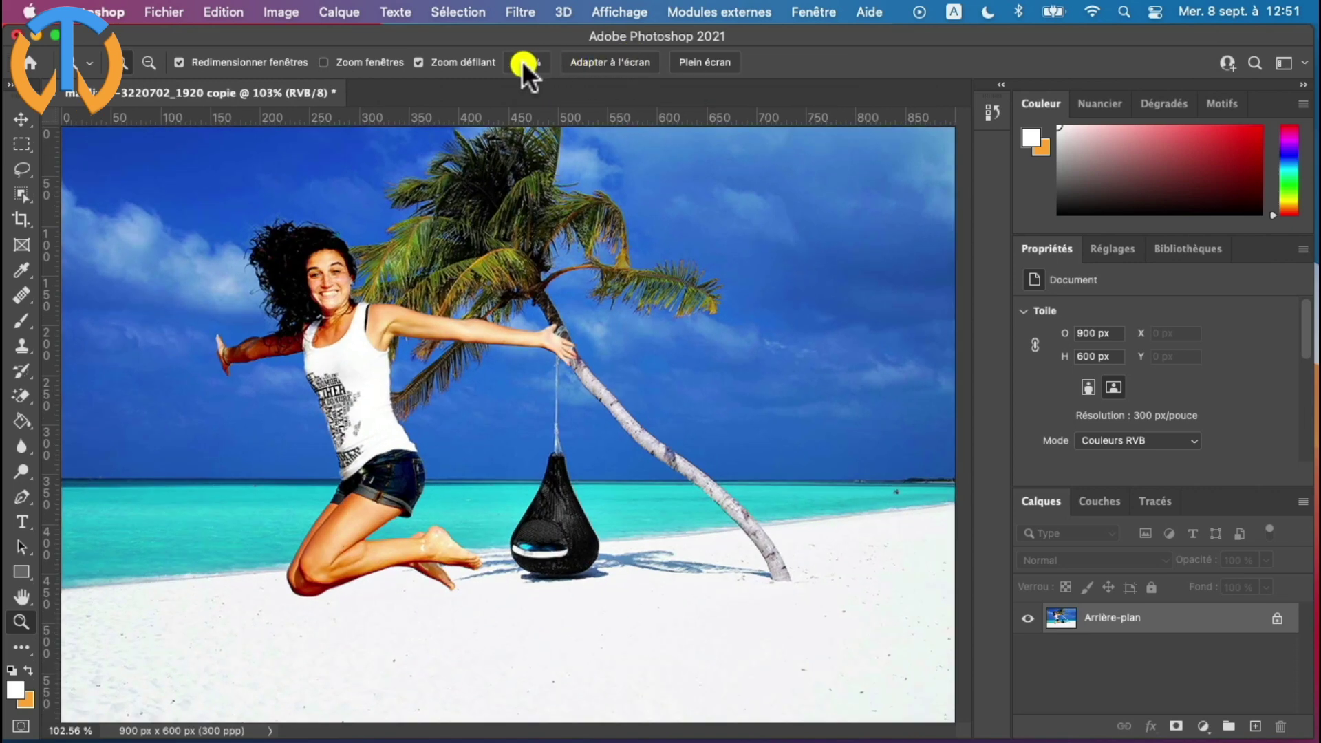
pyautogui.click(521, 64)
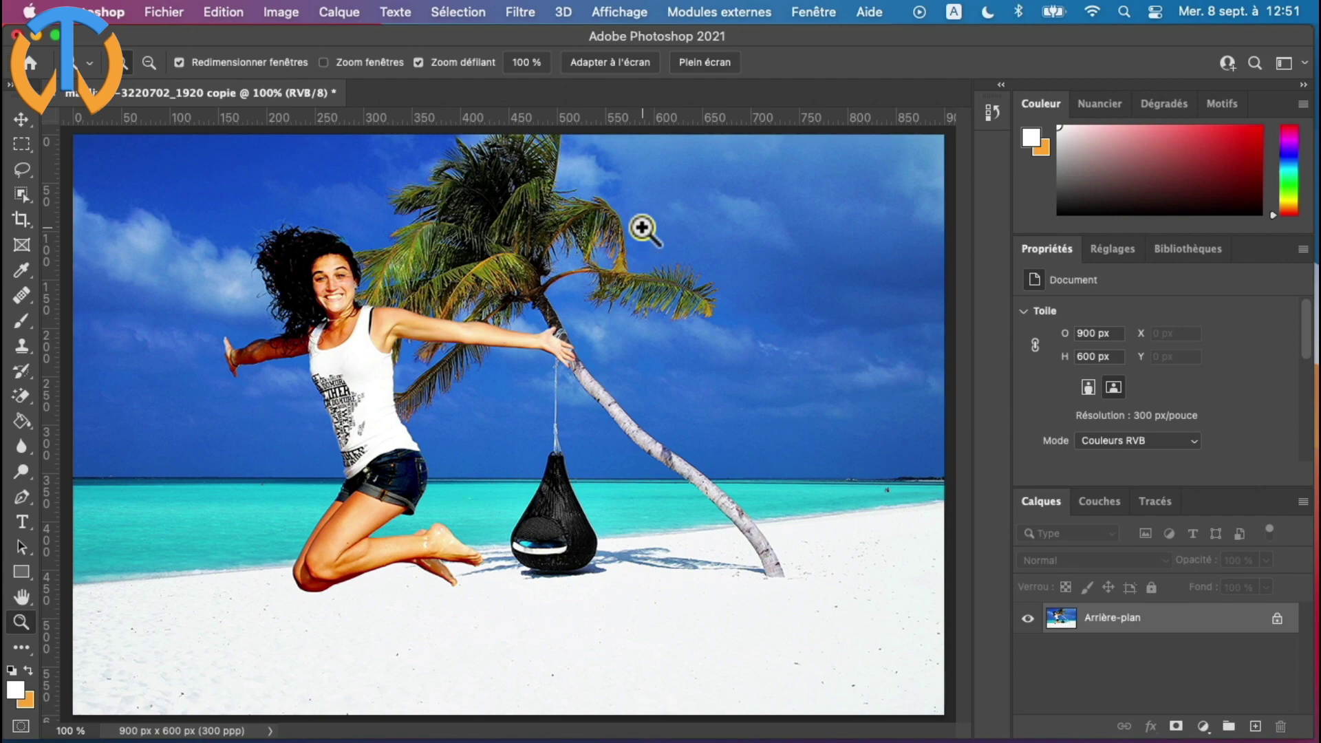
pyautogui.click(158, 11)
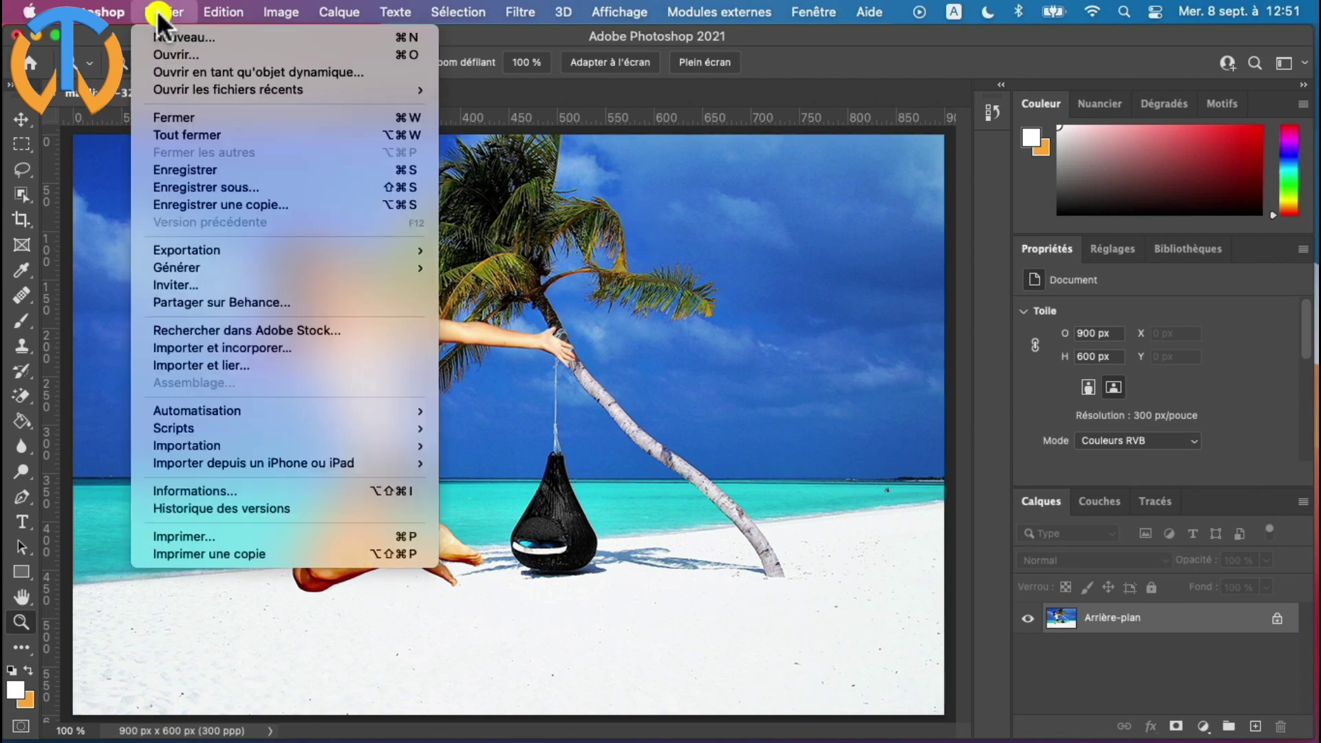
pyautogui.moveTo(185, 249)
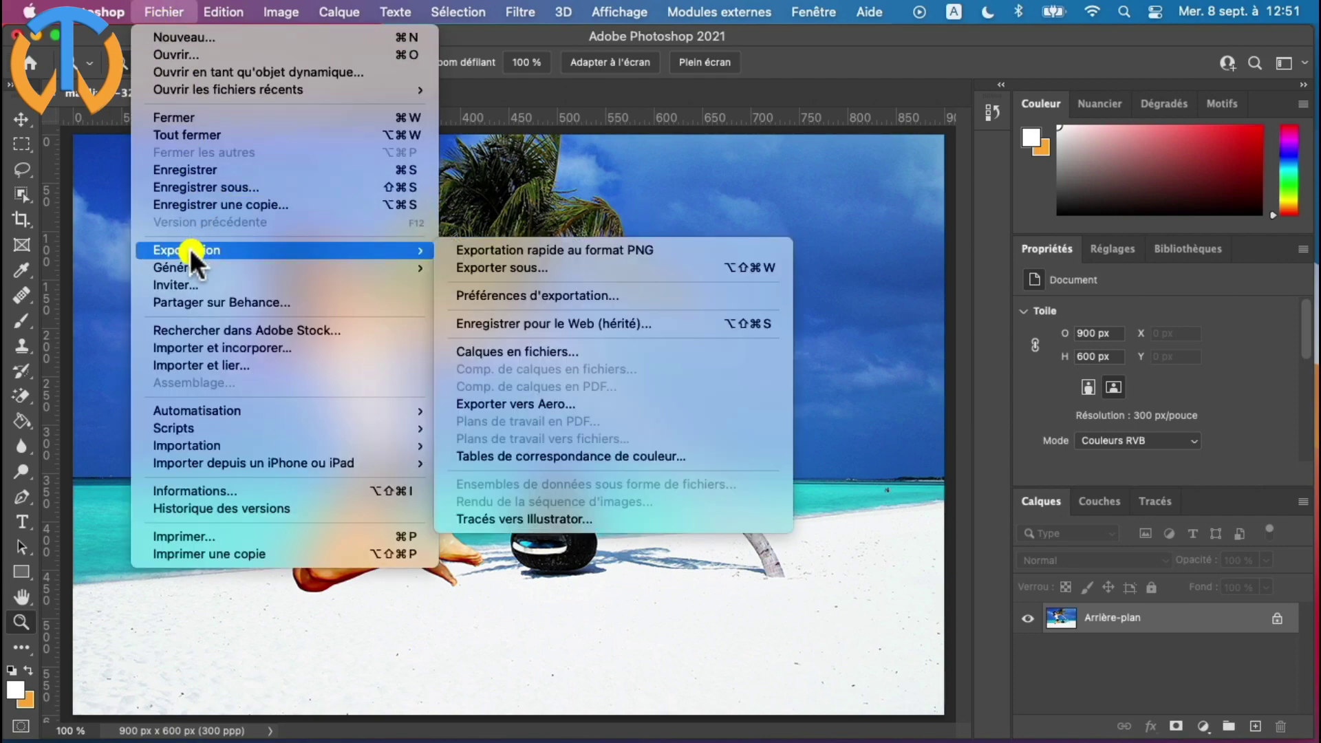
pyautogui.click(540, 323)
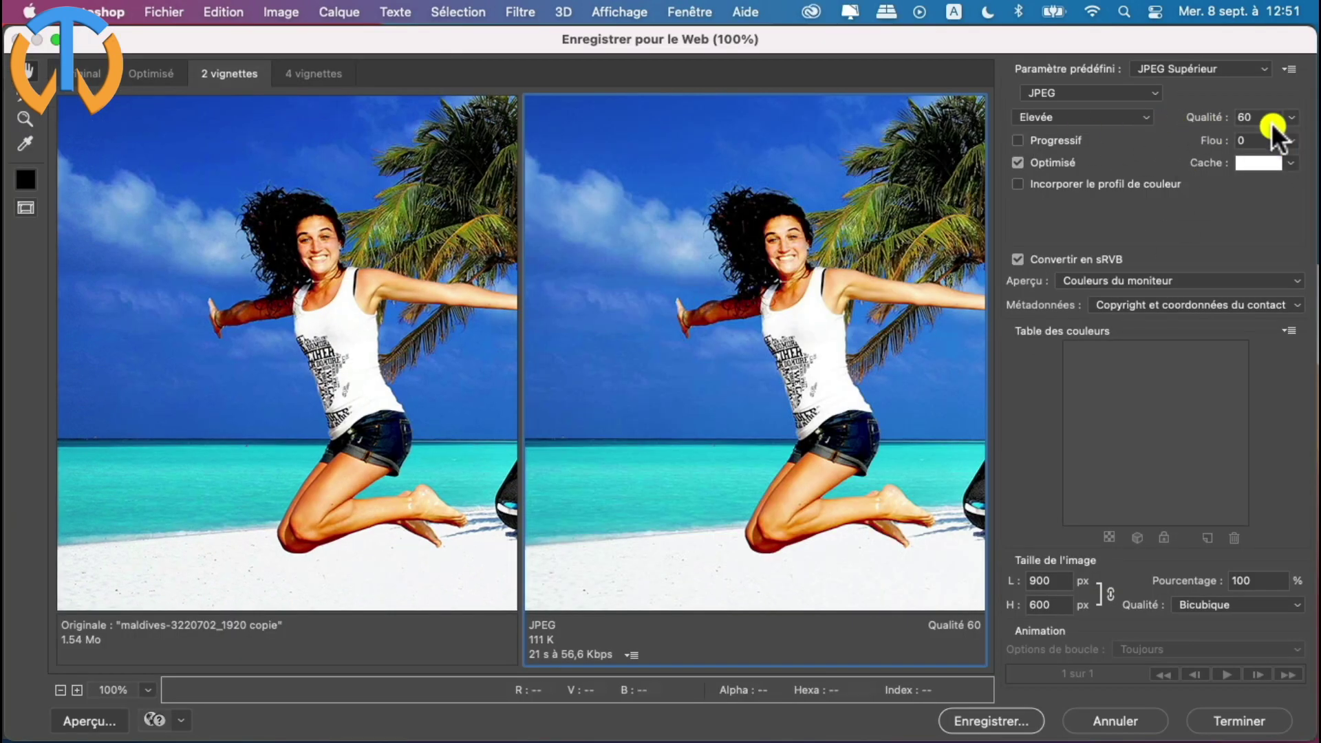
pyautogui.click(1291, 123)
pyautogui.moveTo(1260, 134); pyautogui.dragTo(1260, 134)
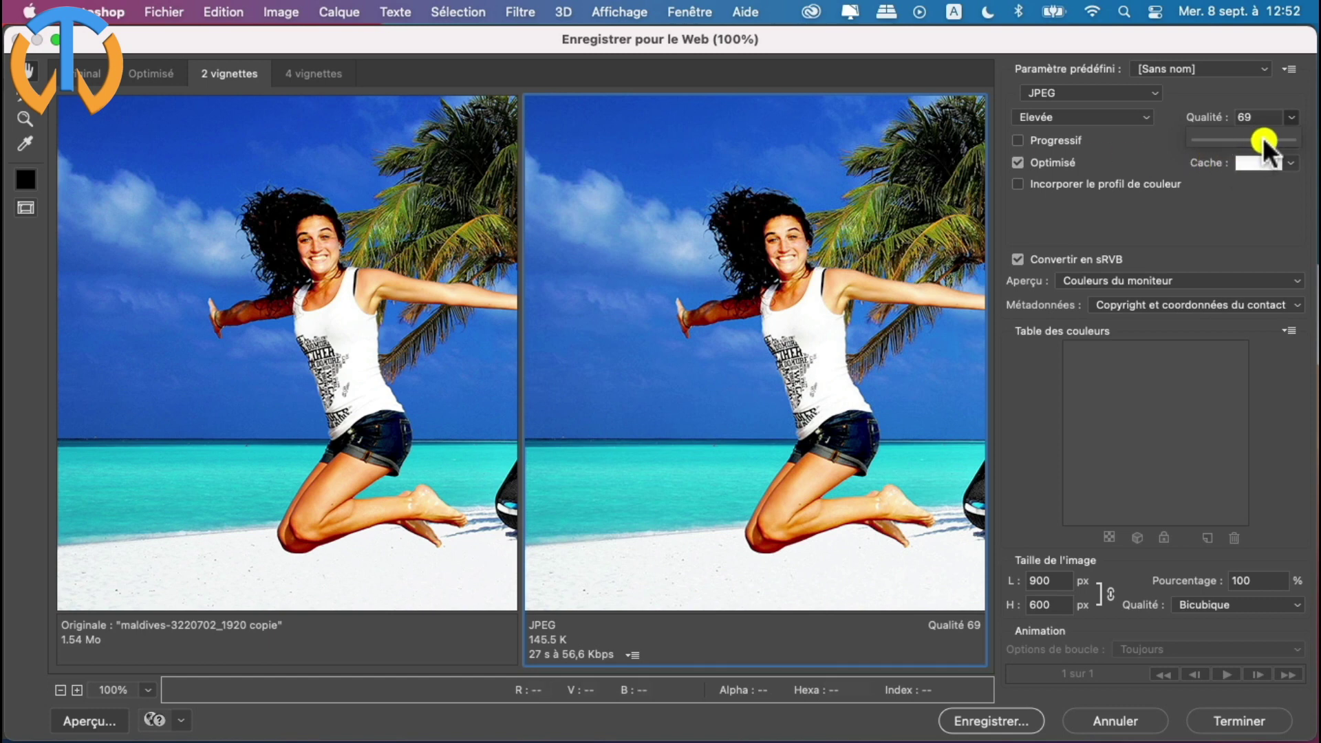
pyautogui.moveTo(1269, 139); pyautogui.dragTo(1267, 139)
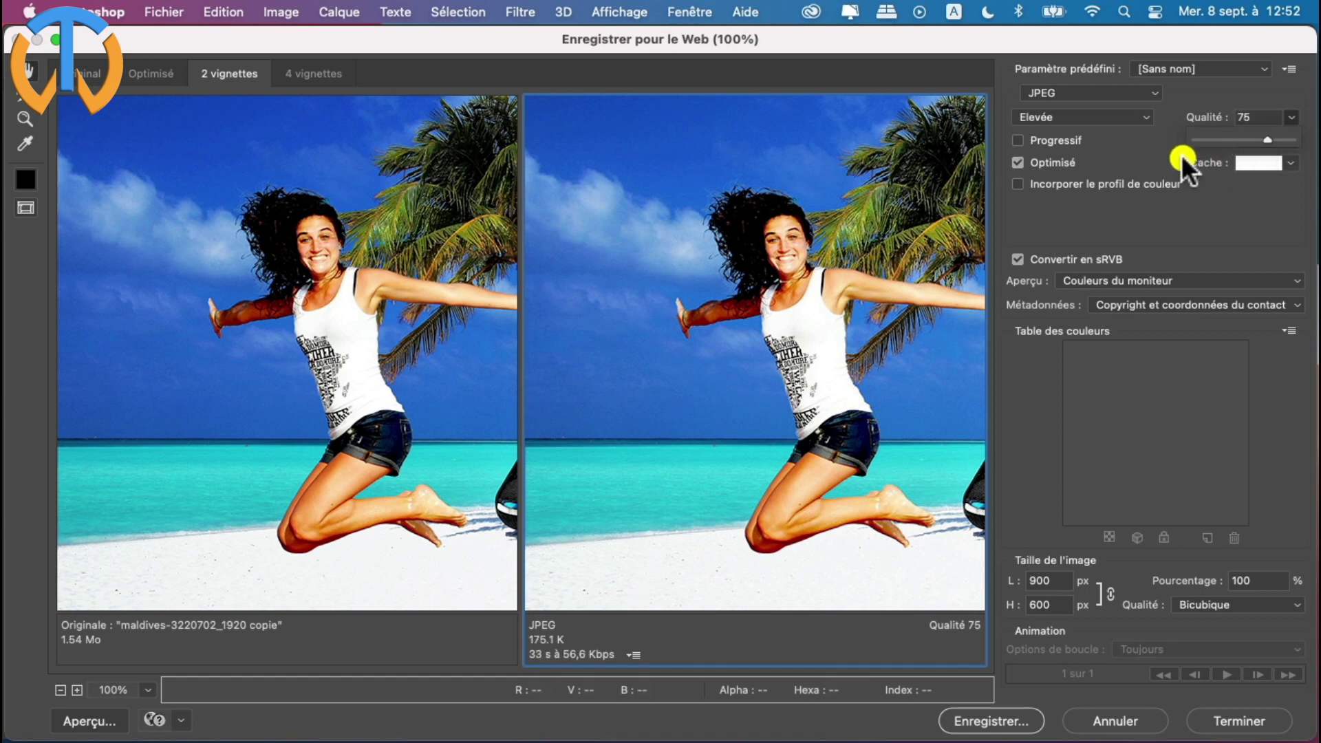
# Step: Save the optimised JPEG as "test calque.jpg" in the Bureau folder
pyautogui.click(1006, 721)
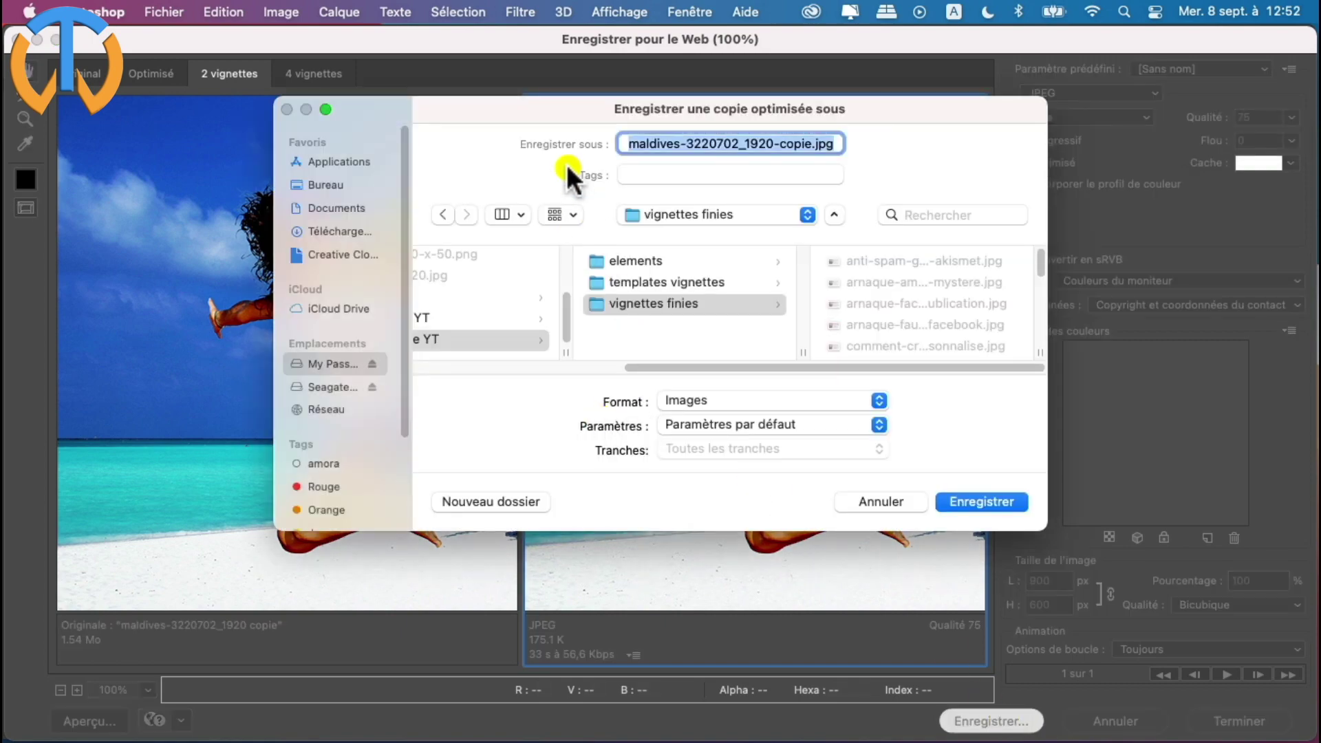
pyautogui.click(759, 144)
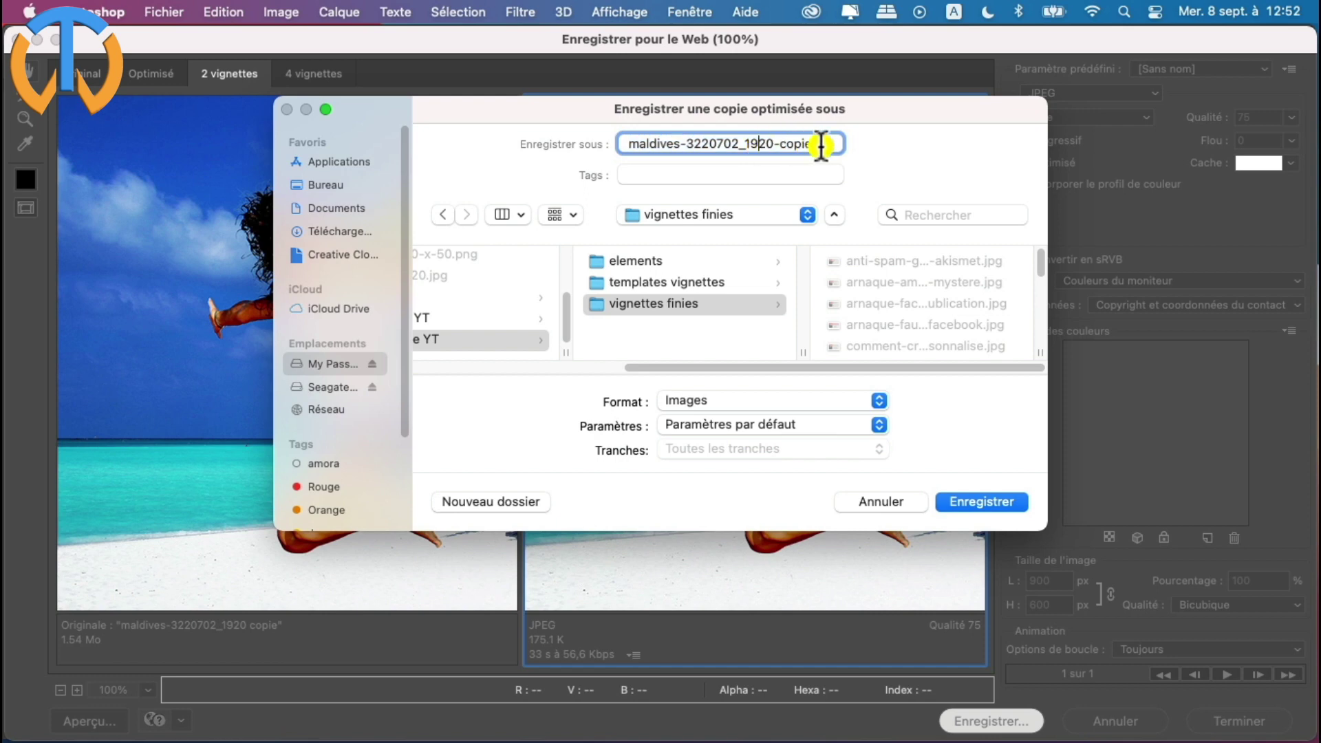
pyautogui.moveTo(809, 143); pyautogui.dragTo(444, 121)
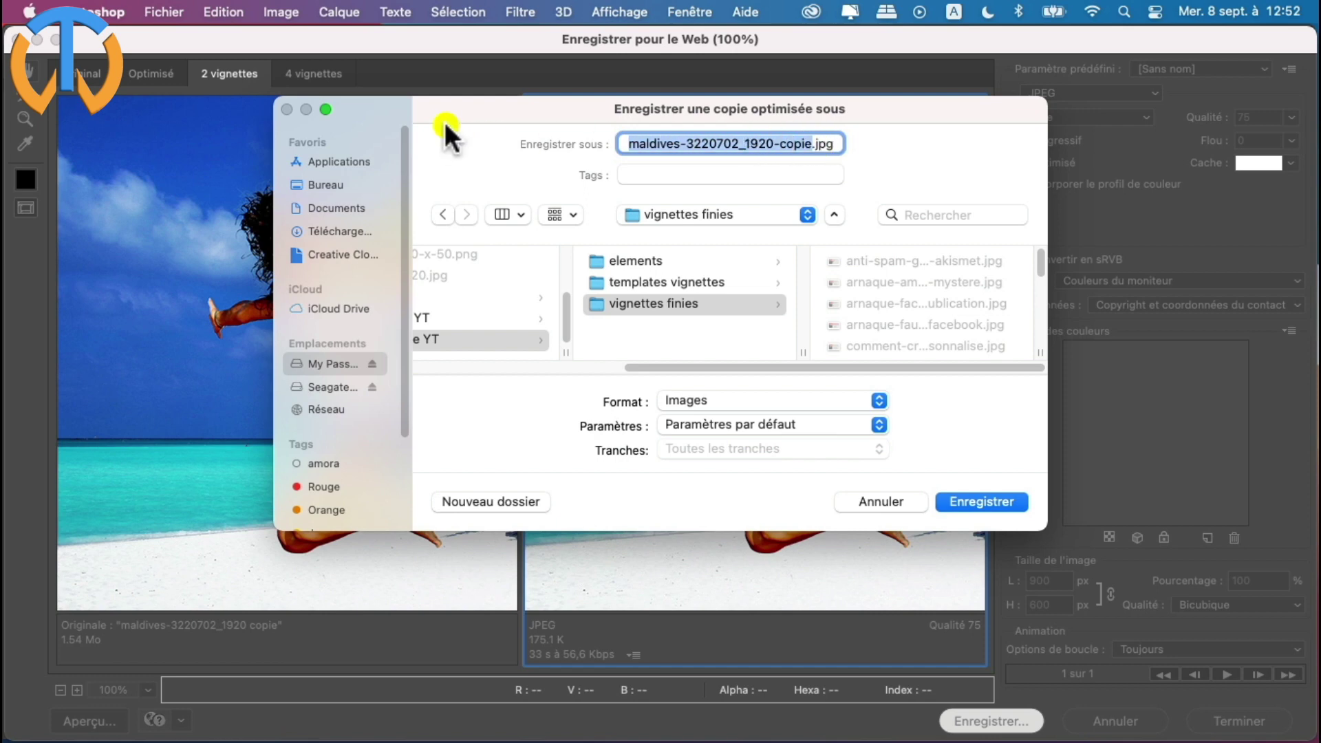
pyautogui.write('test calque')
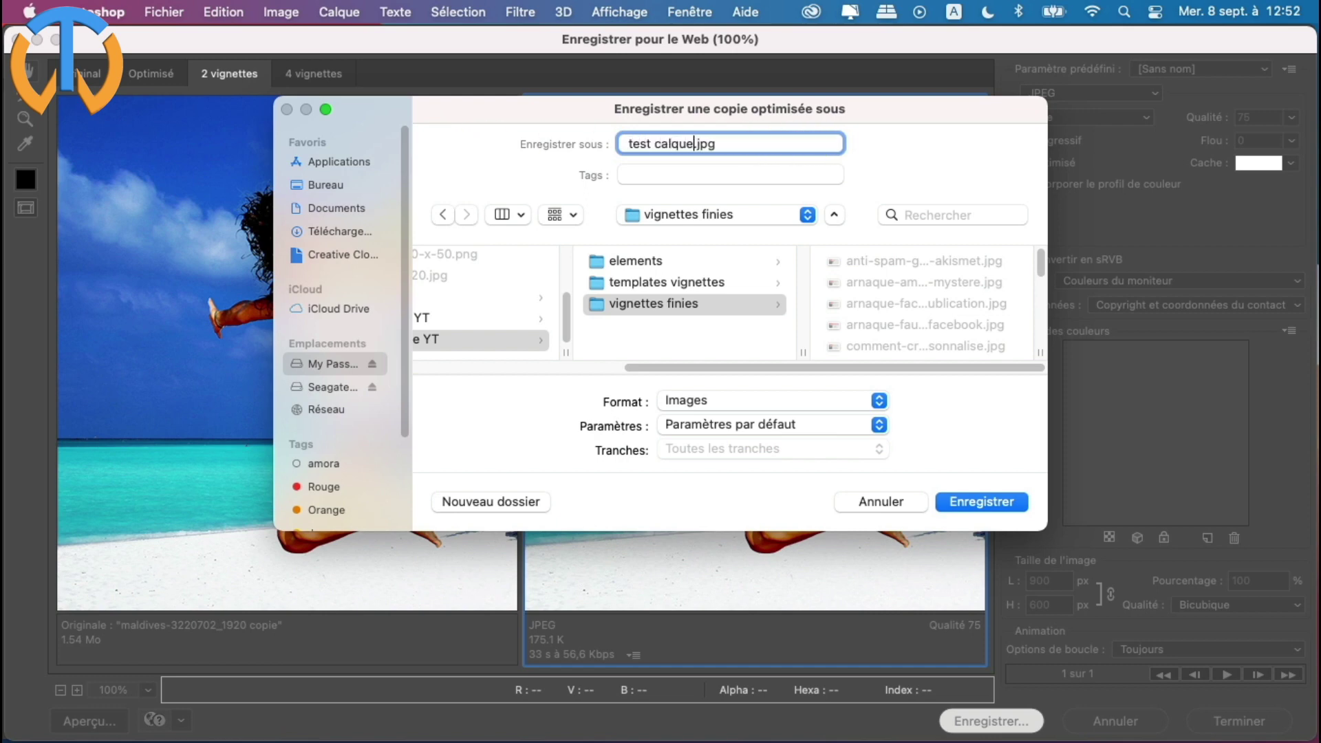
pyautogui.click(336, 190)
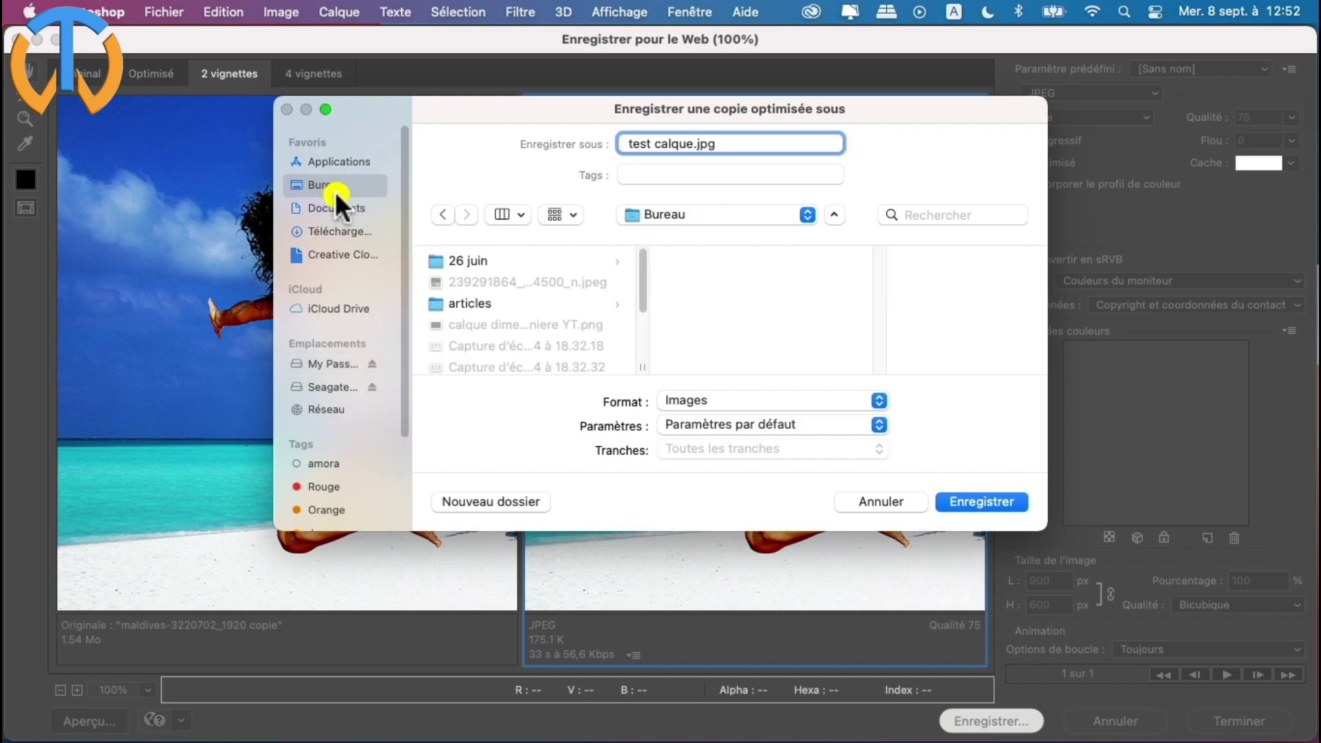
pyautogui.click(985, 498)
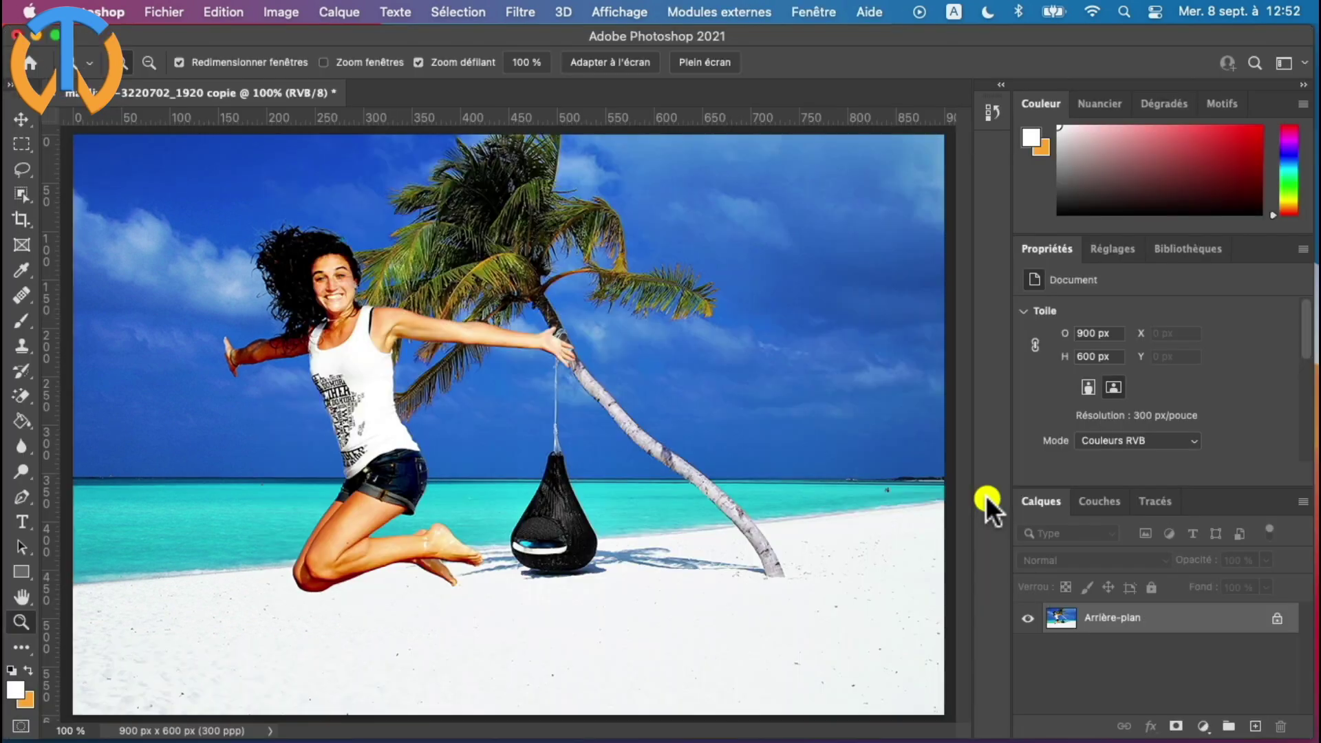